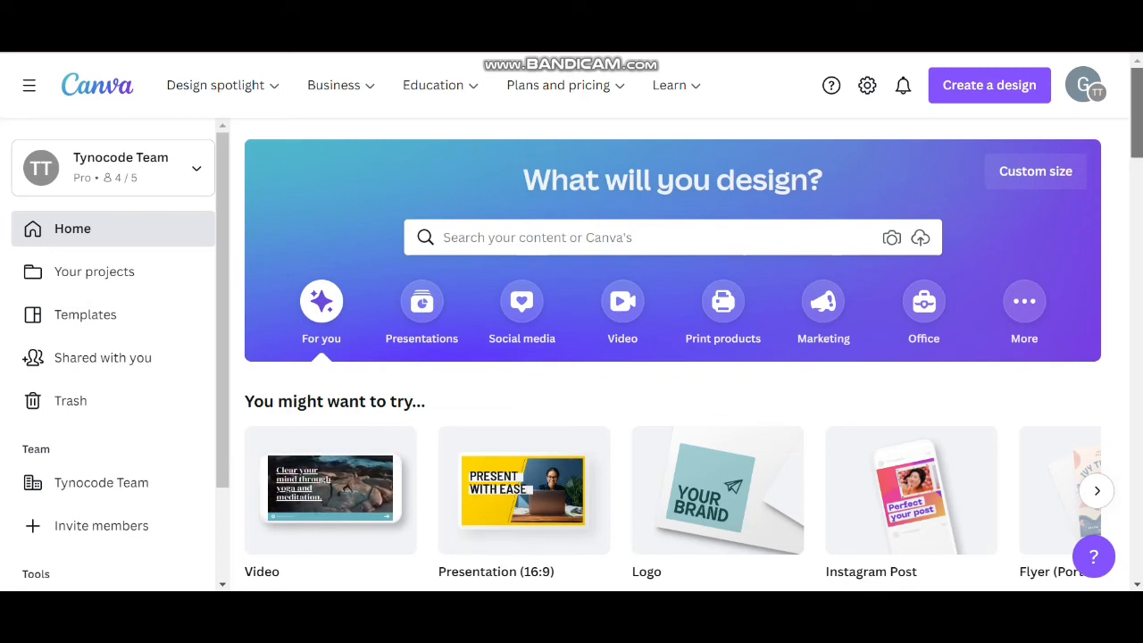
# Create a blank Instagram Post design
pyautogui.scroll(-2, 679, 357)
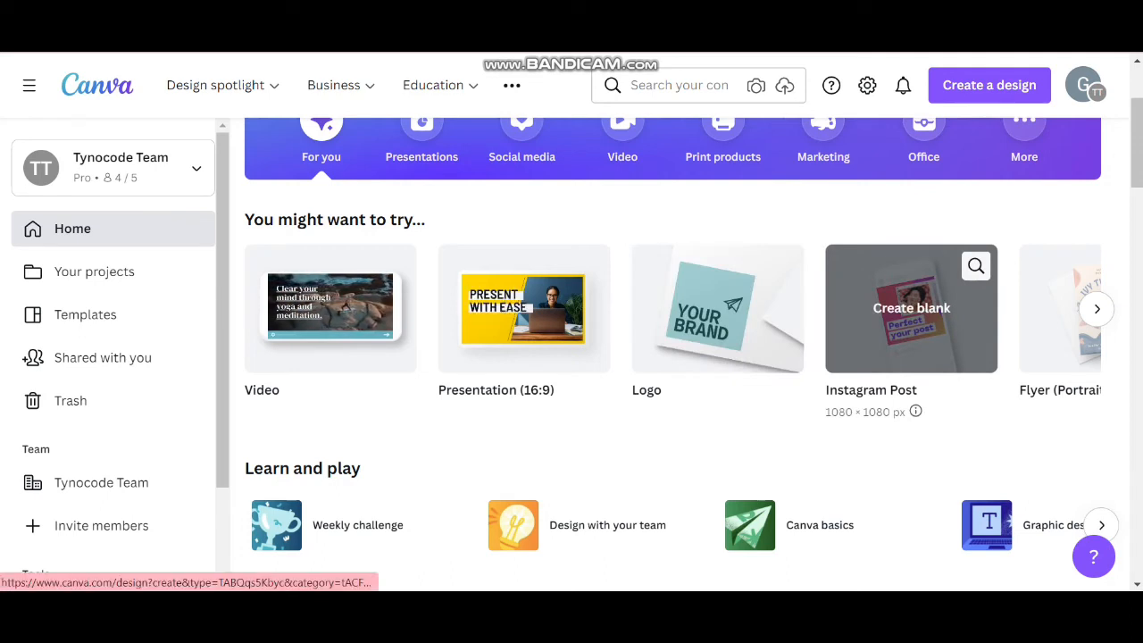
pyautogui.click(911, 308)
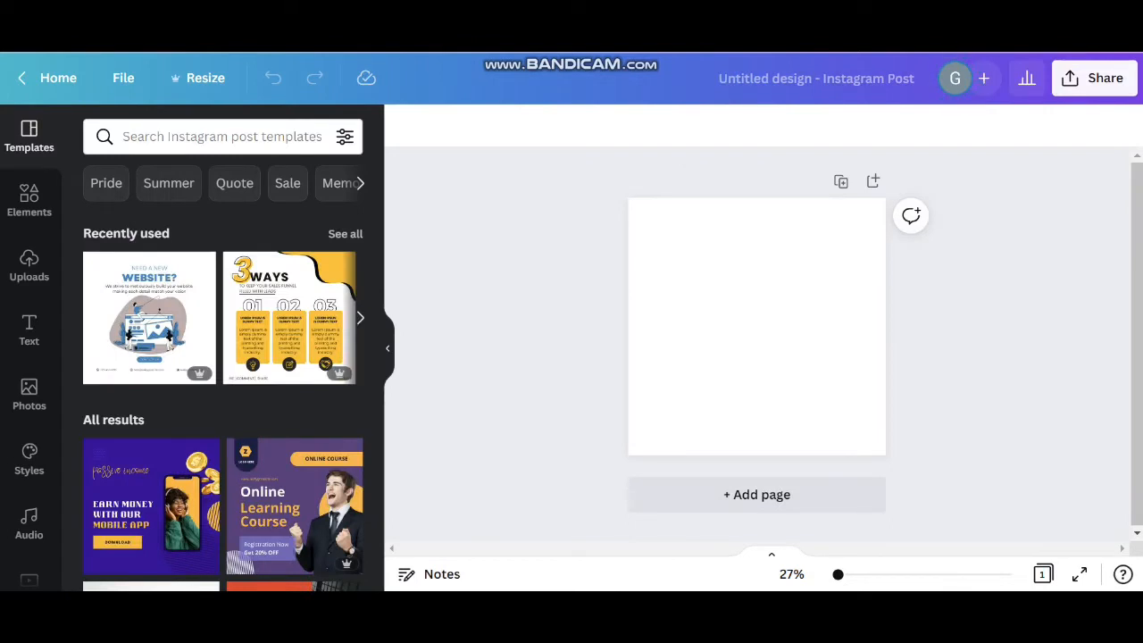
# Browse the recently used templates and the full list of Instagram post templates
pyautogui.click(345, 234)
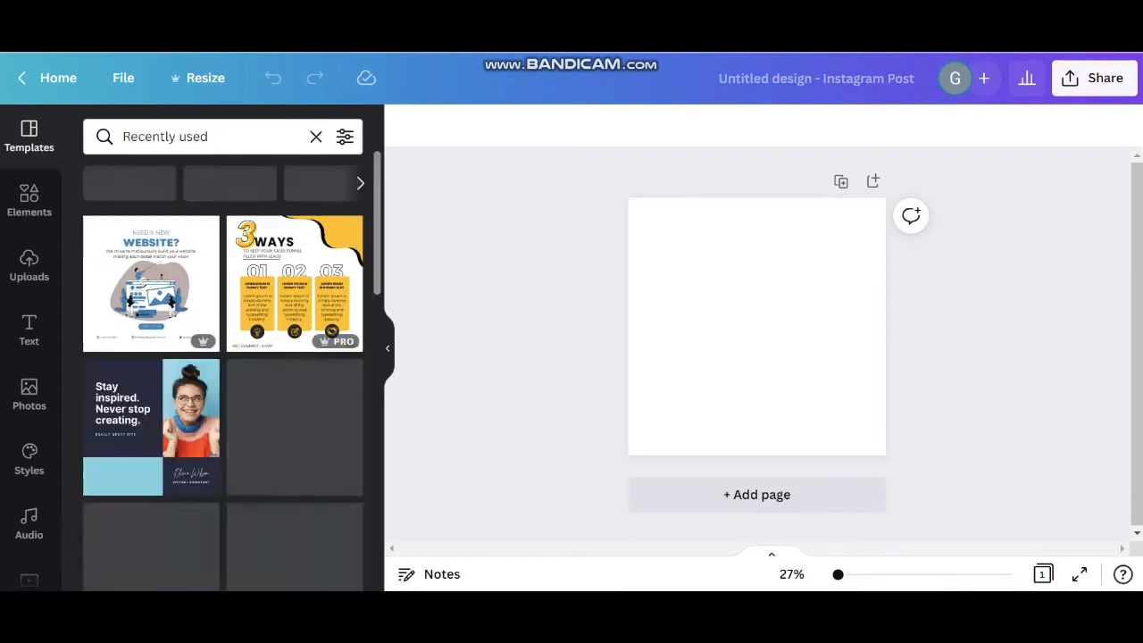
pyautogui.scroll(-6, 223, 366)
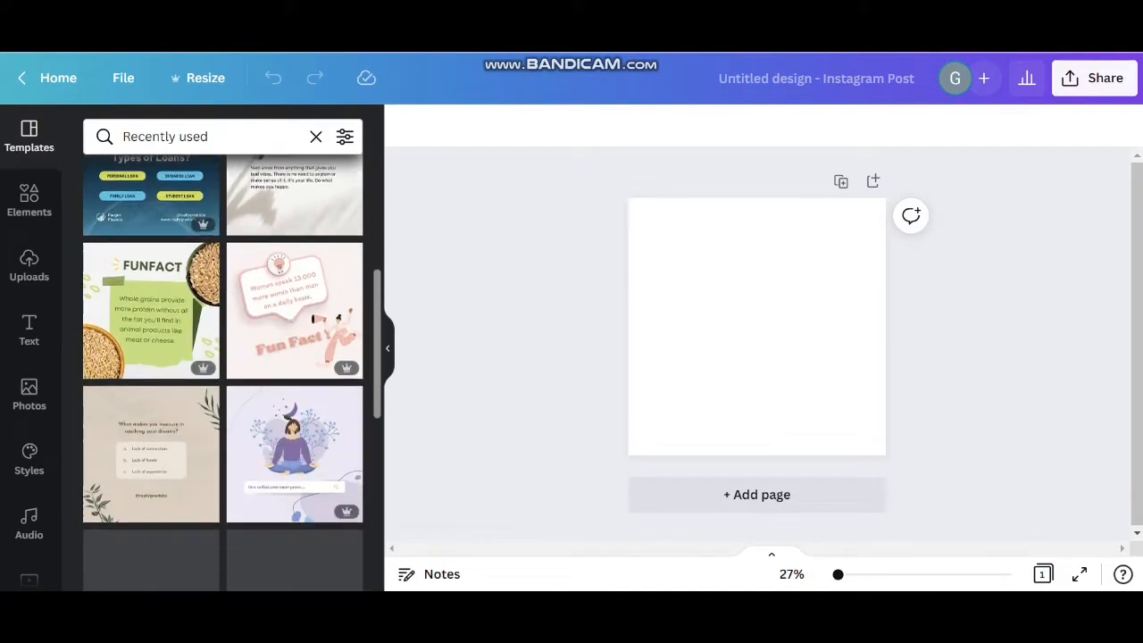
pyautogui.scroll(5, 223, 366)
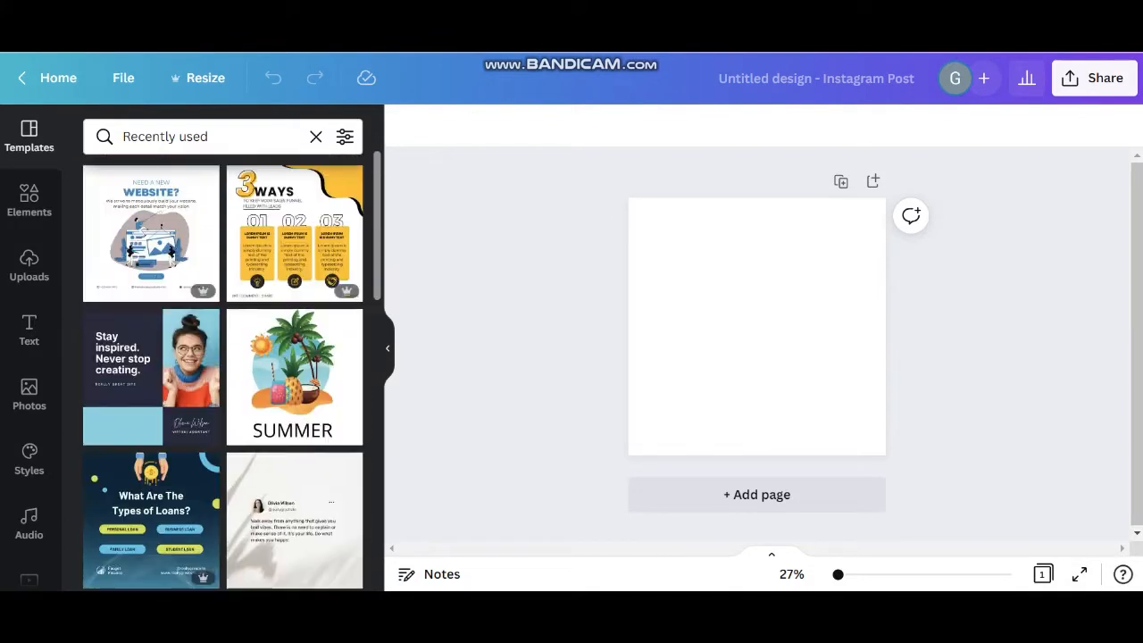
pyautogui.click(316, 136)
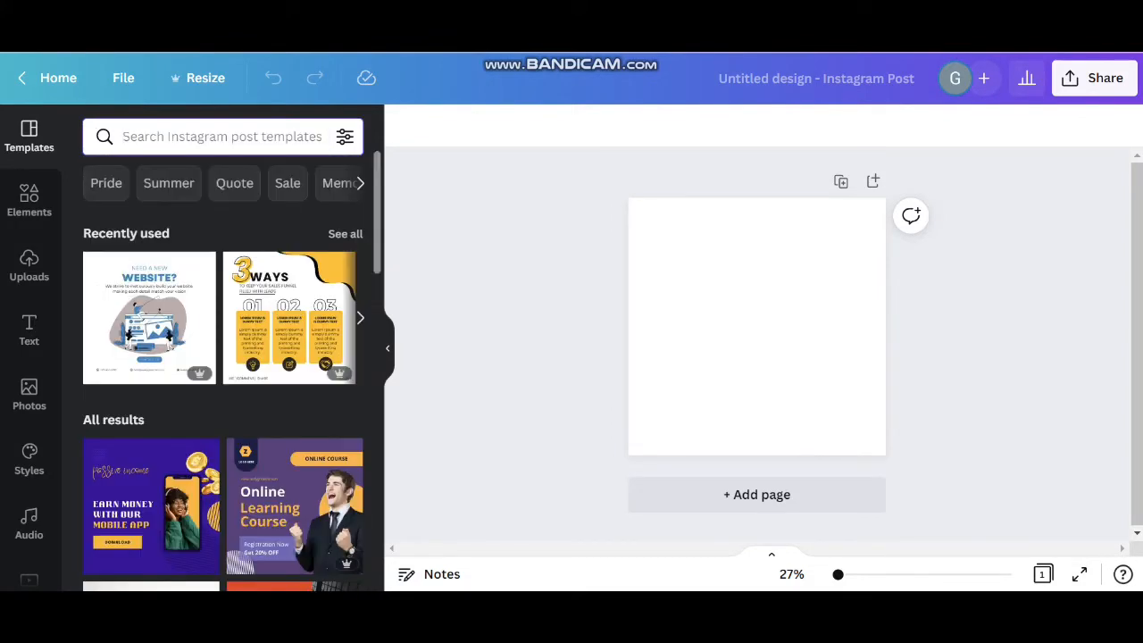
pyautogui.scroll(-3, 223, 371)
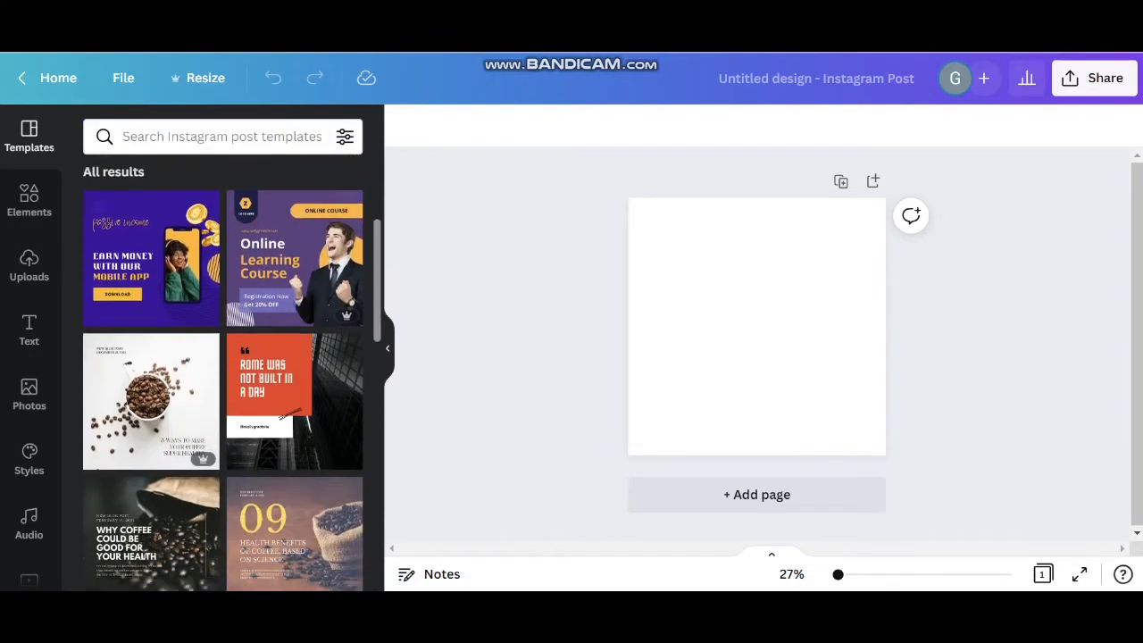
pyautogui.scroll(-5, 223, 371)
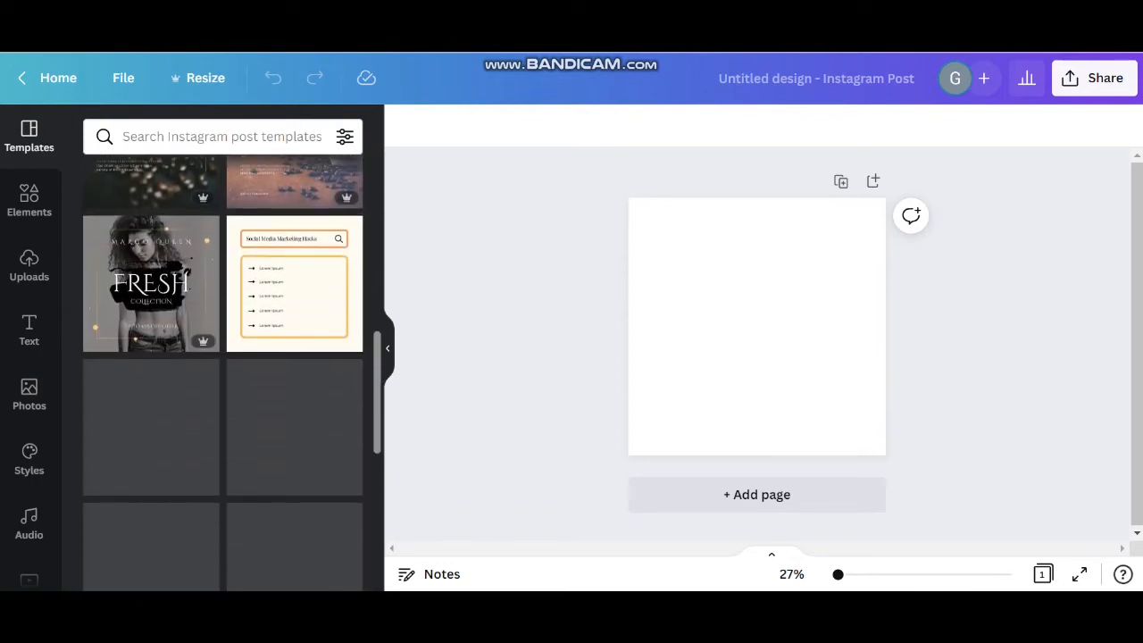
pyautogui.scroll(8, 223, 370)
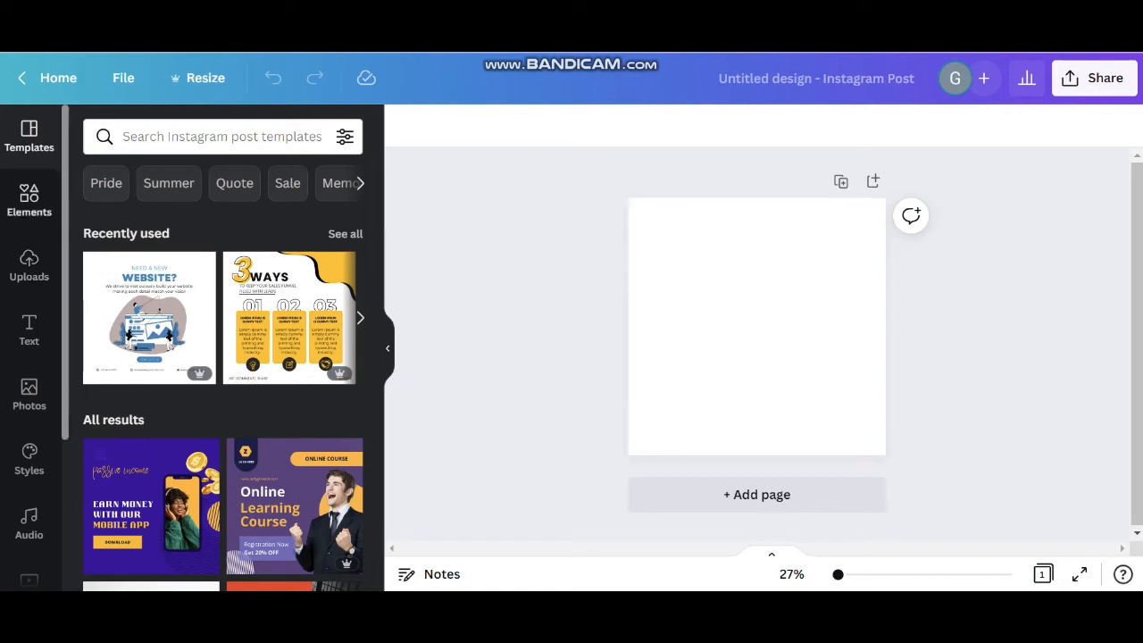
# Search the elements for "summer" and add the photo of the striped beach chair on a blue background
pyautogui.click(29, 201)
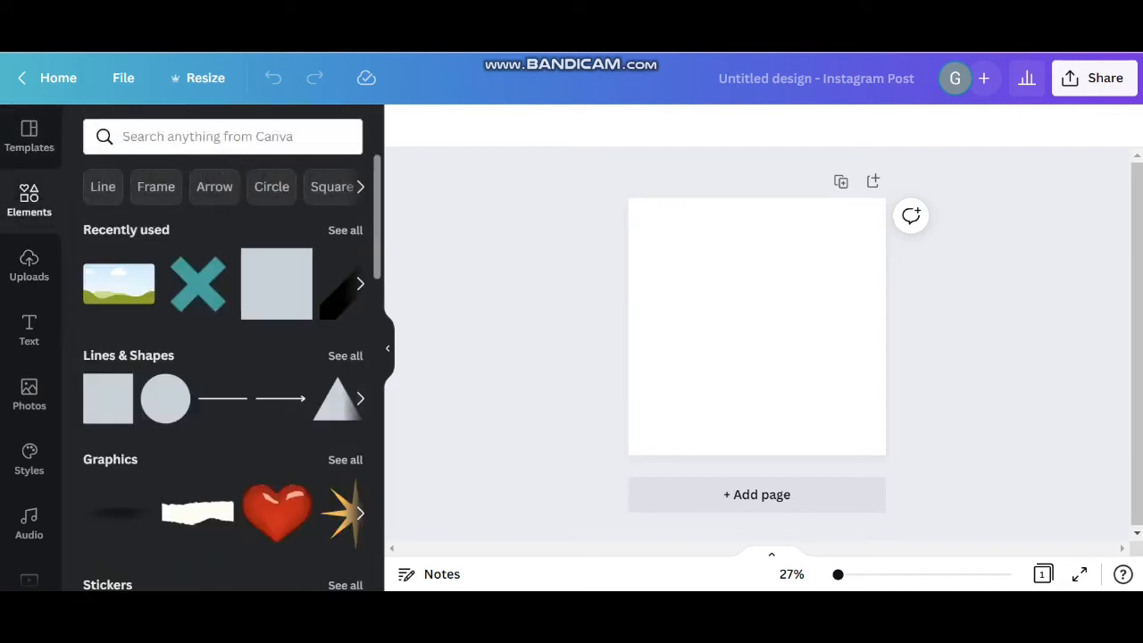
pyautogui.click(207, 137)
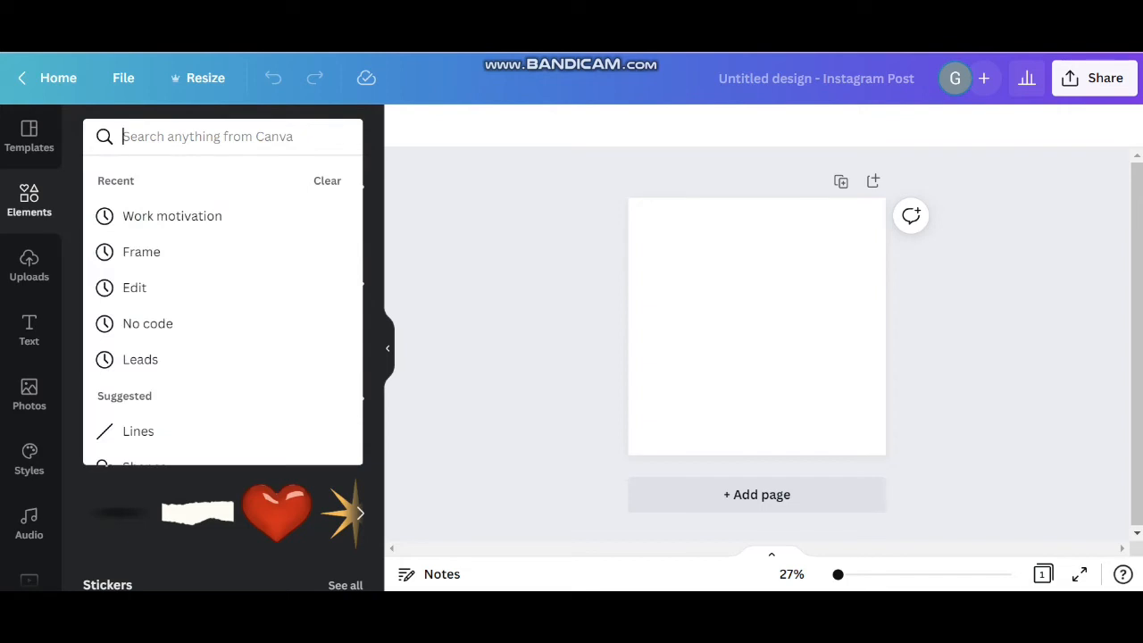
pyautogui.write('summ')
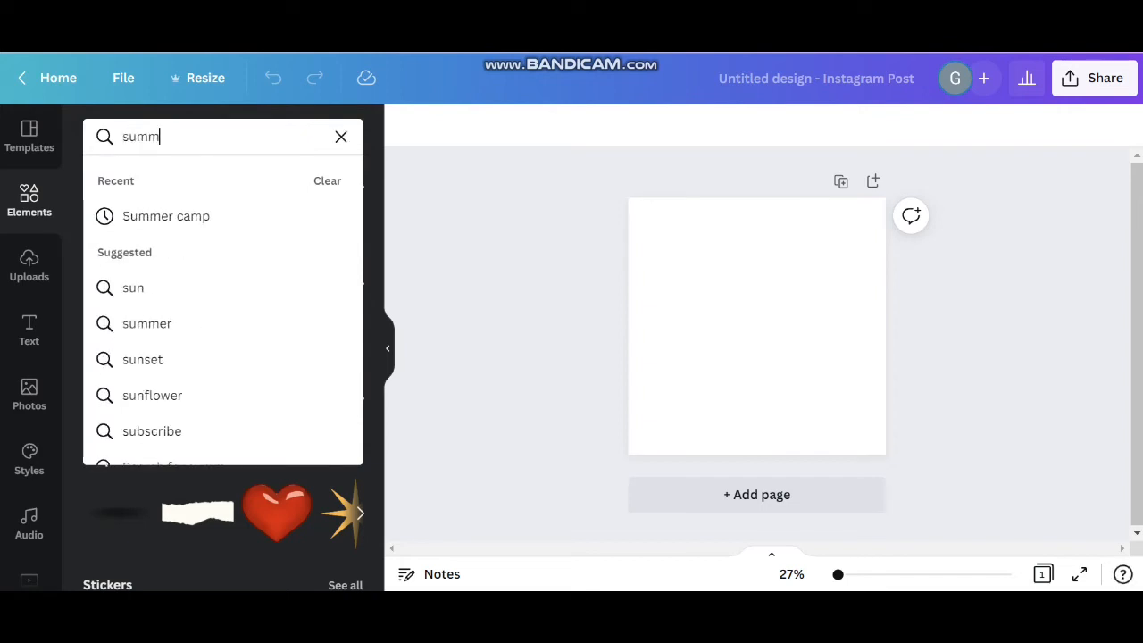
pyautogui.write('er')
pyautogui.press('Return')
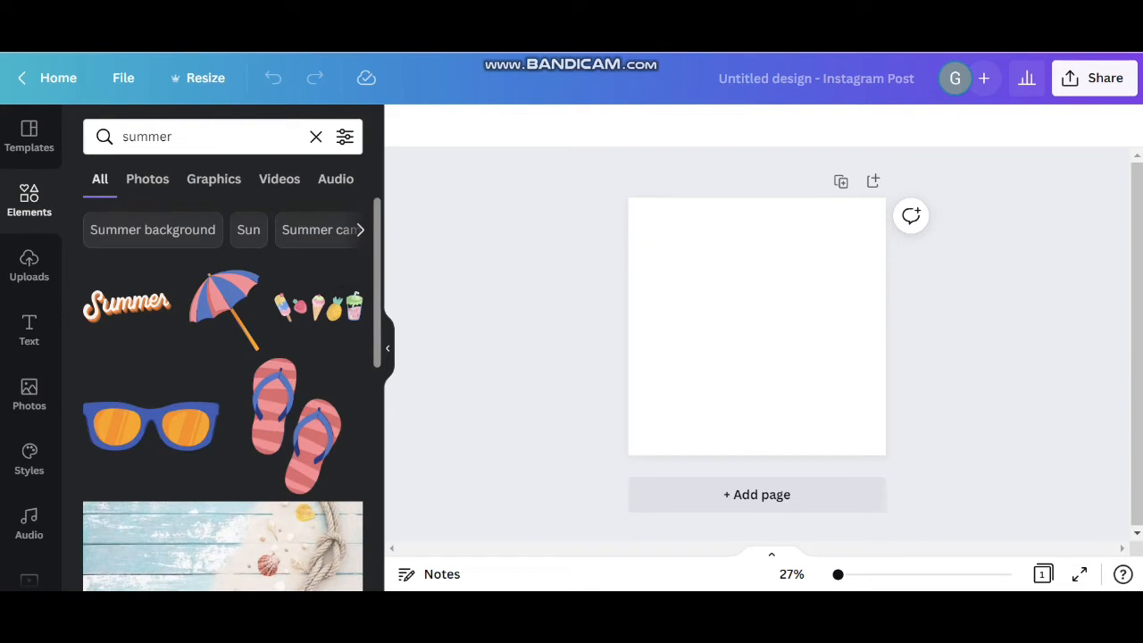
pyautogui.scroll(-5, 224, 393)
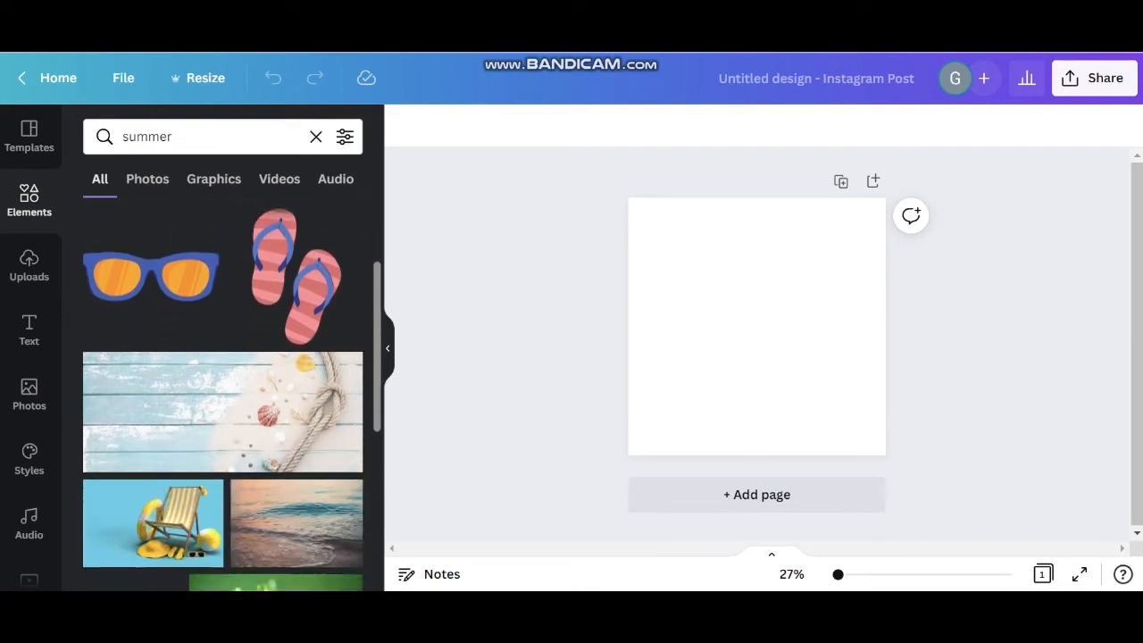
pyautogui.scroll(2, 223, 393)
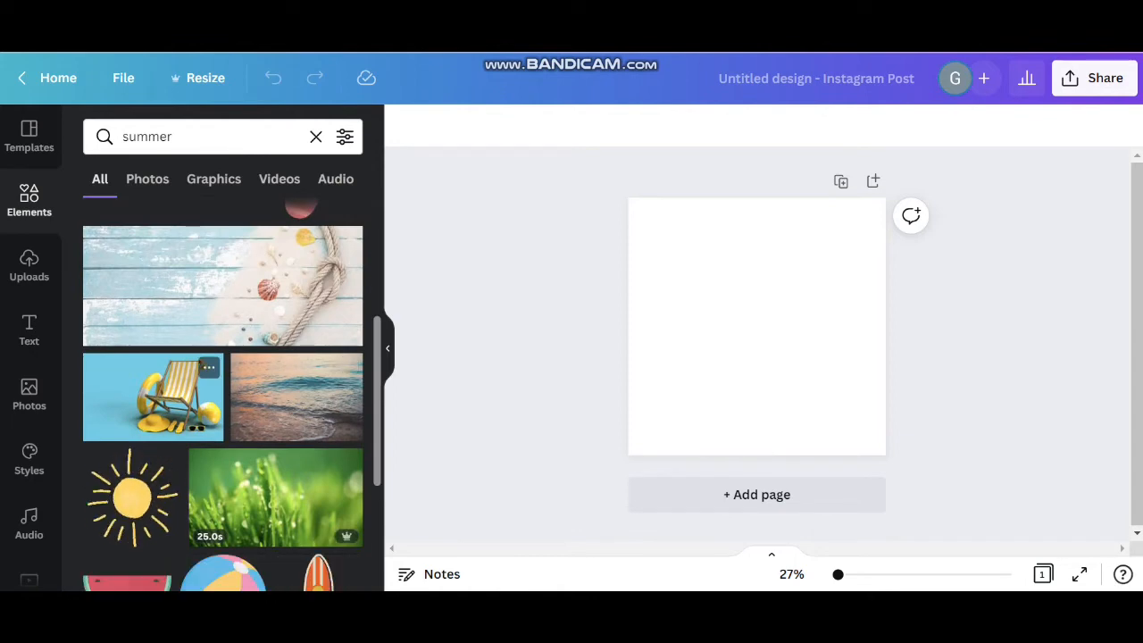
pyautogui.click(153, 396)
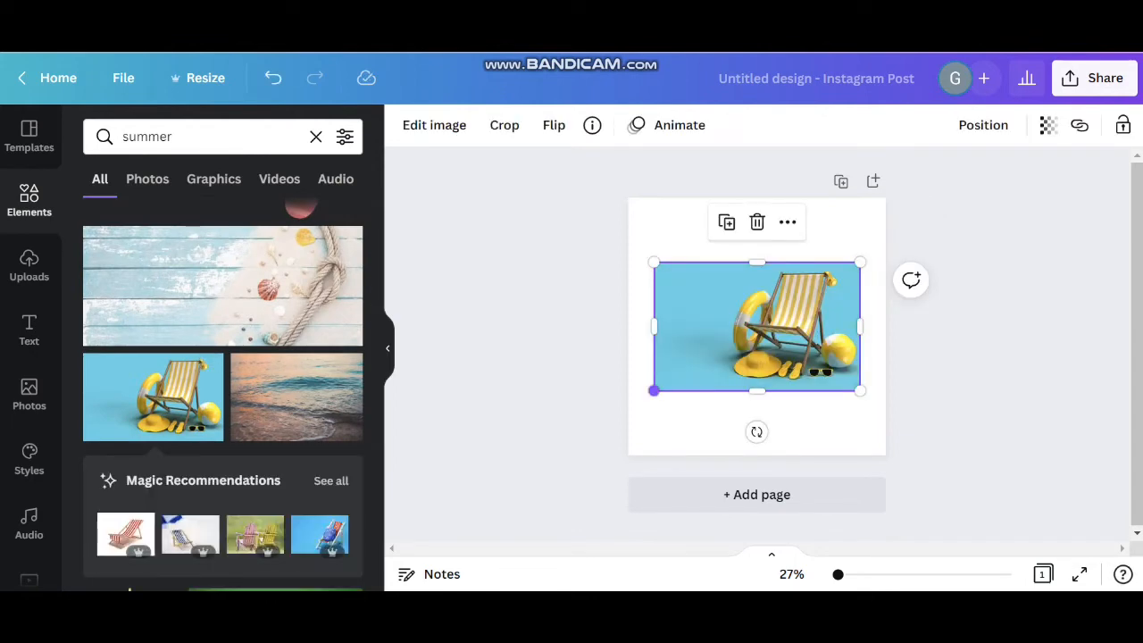
# Enlarge the beach chair photo and align it with the page's right edge
pyautogui.moveTo(654, 390); pyautogui.dragTo(597, 426)
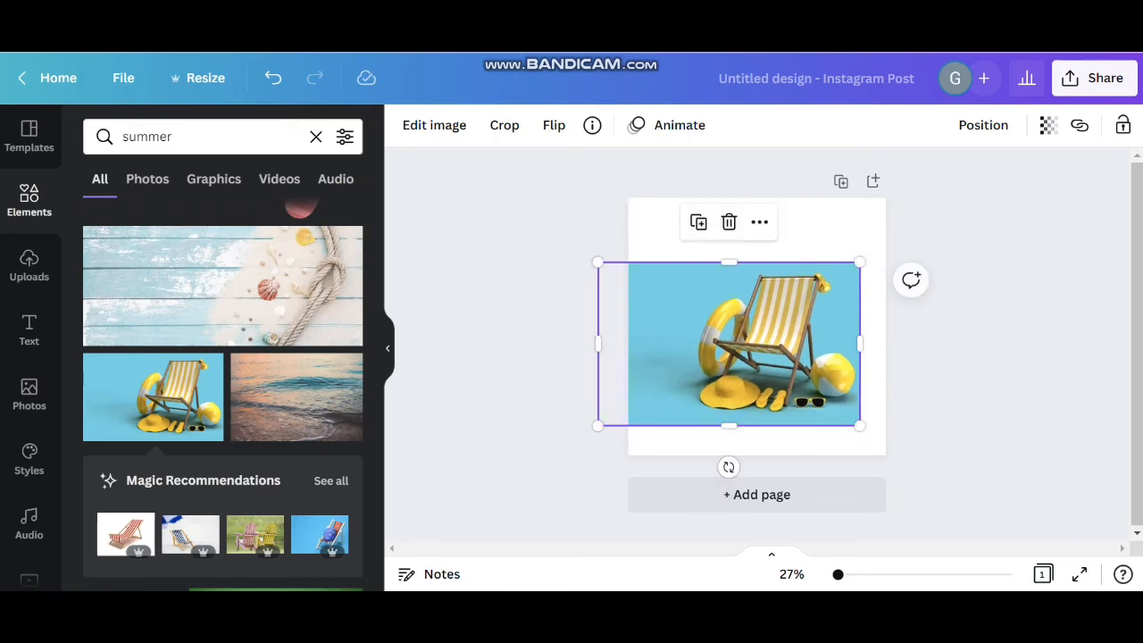
pyautogui.moveTo(860, 427); pyautogui.dragTo(891, 444)
pyautogui.moveTo(786, 371); pyautogui.dragTo(780, 369)
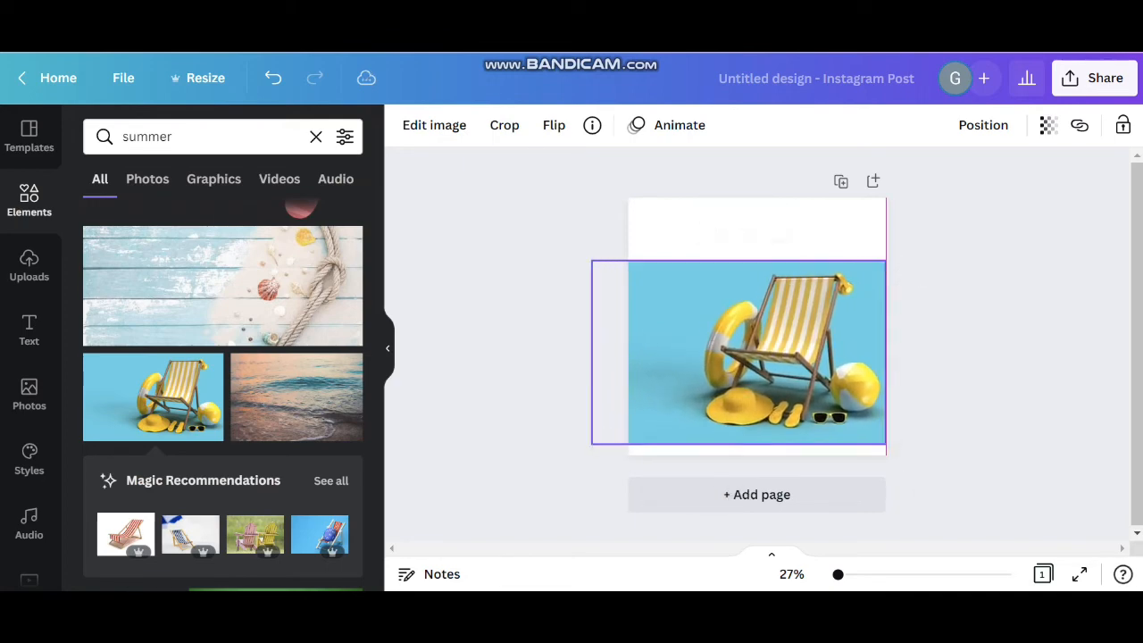
pyautogui.click(969, 357)
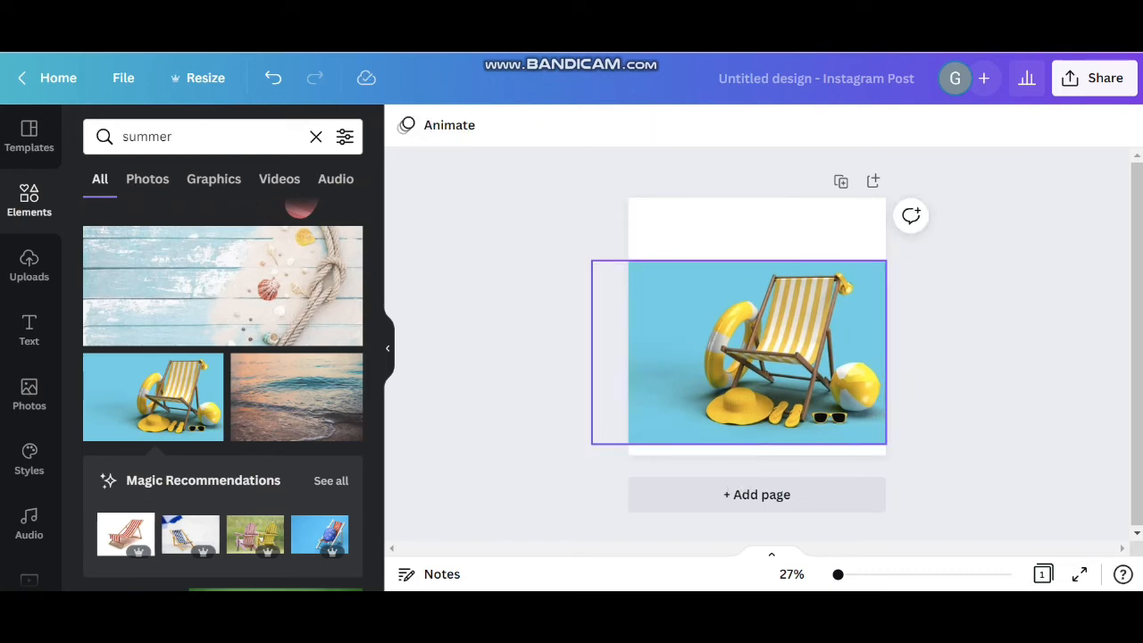
# Remove the blue background from the beach chair photo with BG Remover
pyautogui.click(758, 353)
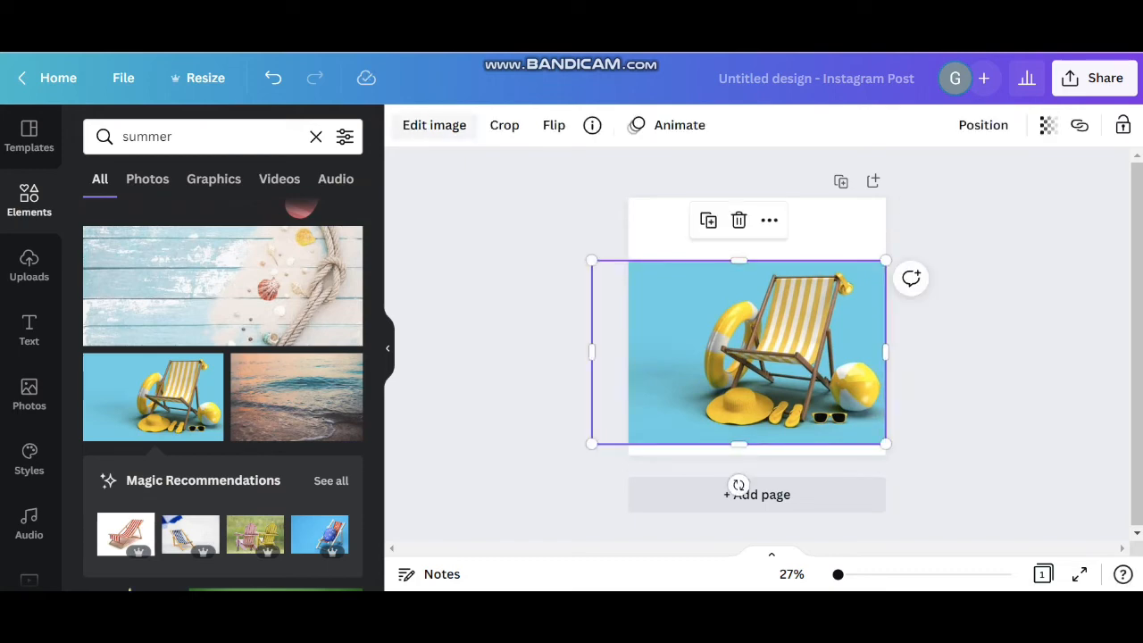
pyautogui.click(435, 125)
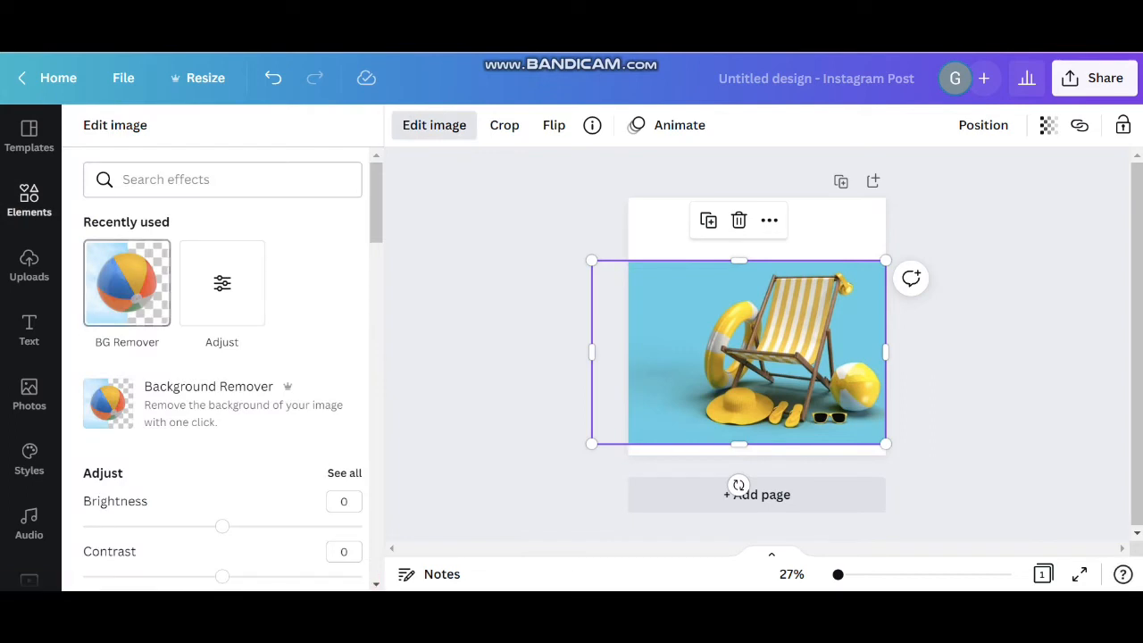
pyautogui.click(127, 284)
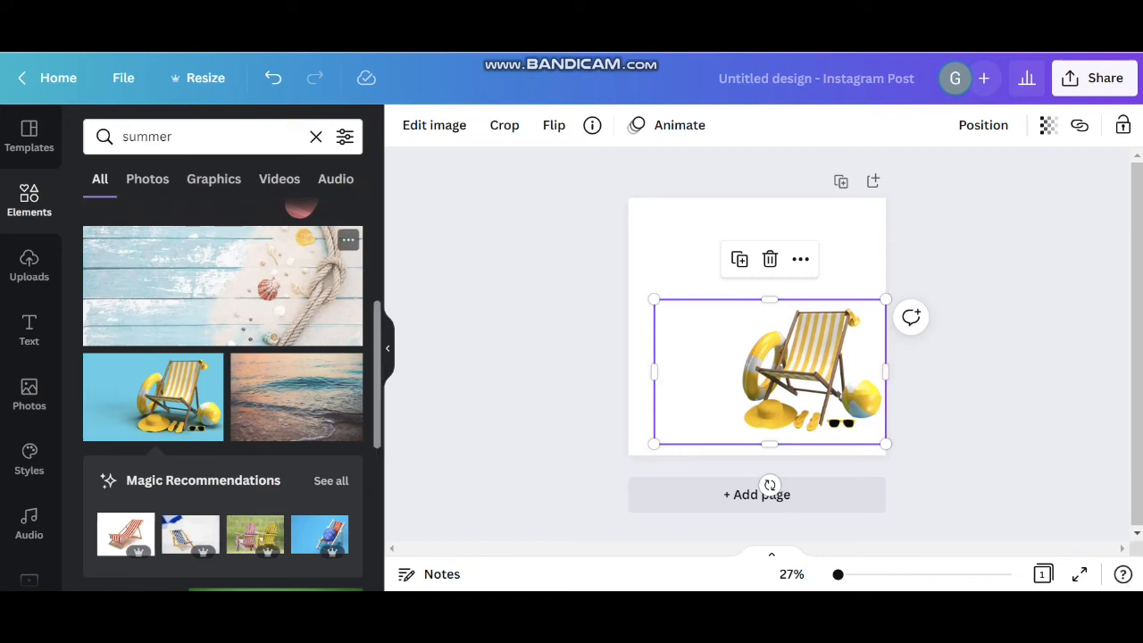
# Resize the design to the Instagram Story format, 1080 × 1920 px
pyautogui.click(170, 79)
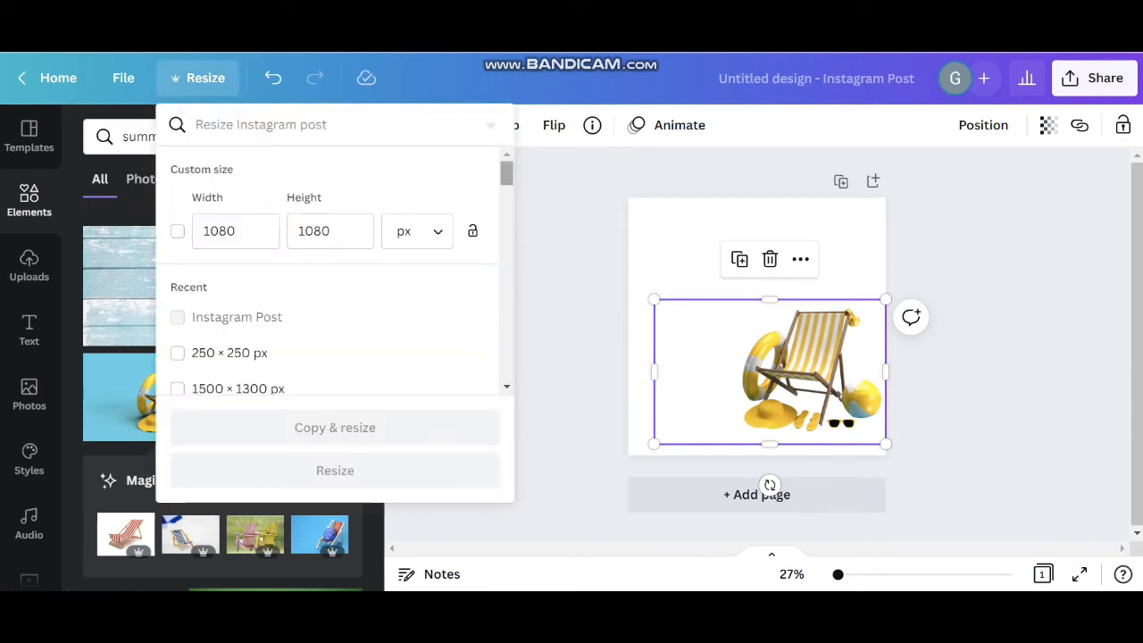
pyautogui.scroll(-5, 335, 271)
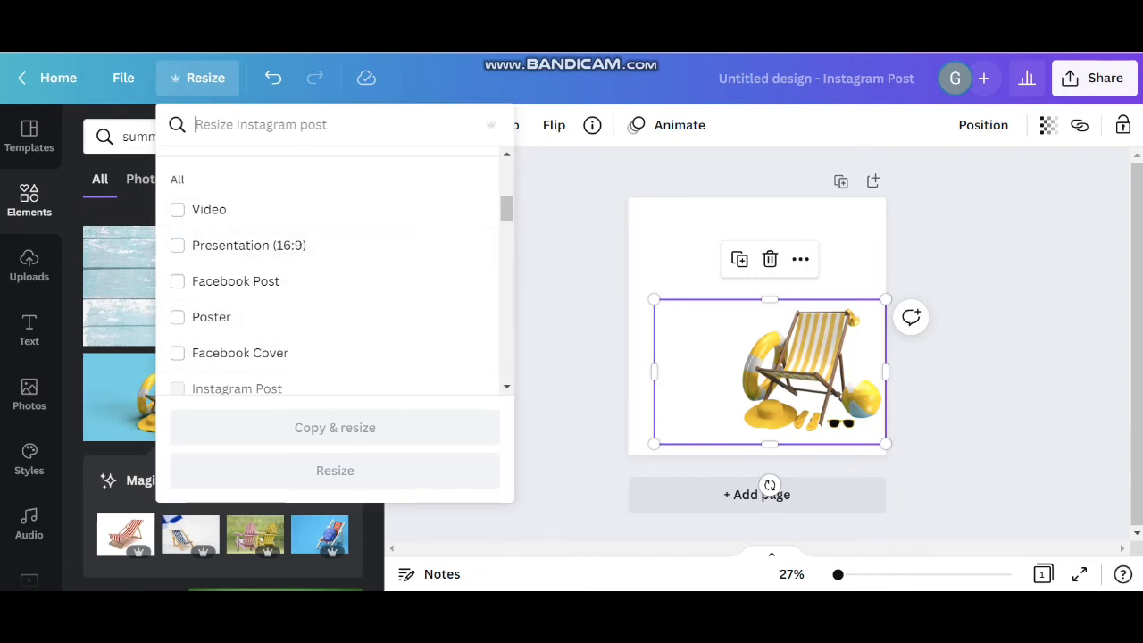
pyautogui.scroll(-2, 330, 268)
pyautogui.scroll(-1, 330, 268)
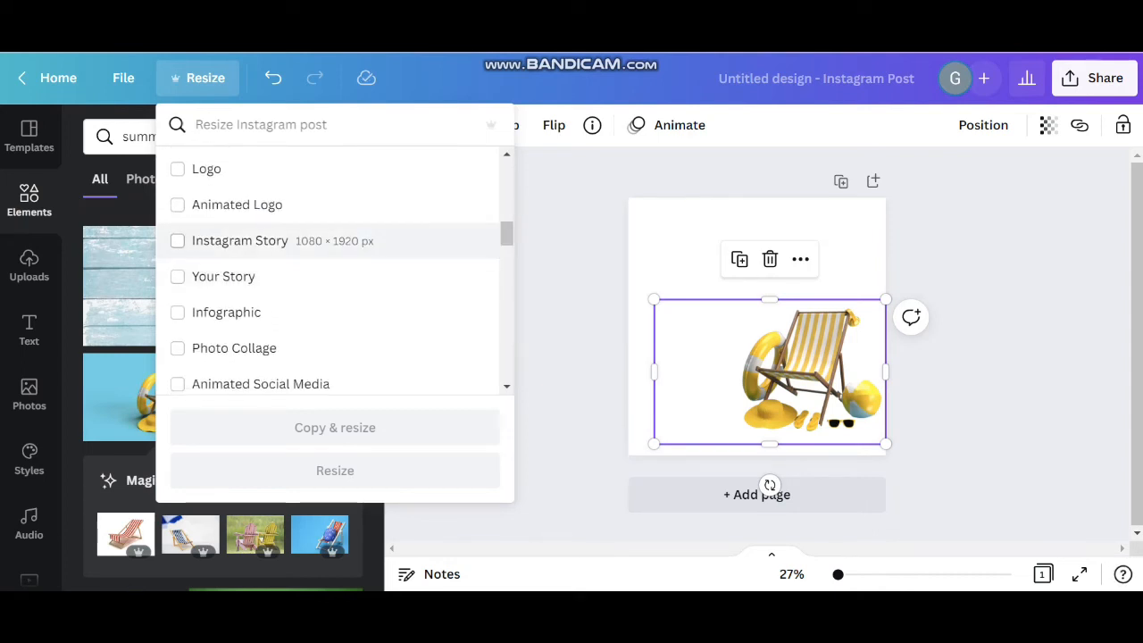
pyautogui.click(178, 241)
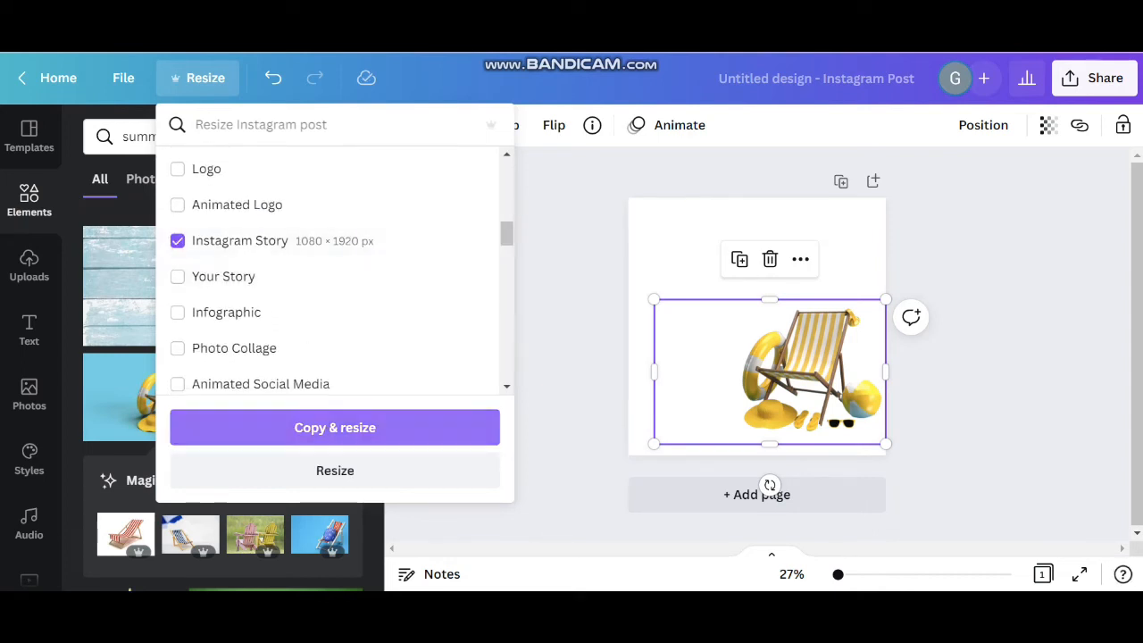
pyautogui.click(335, 471)
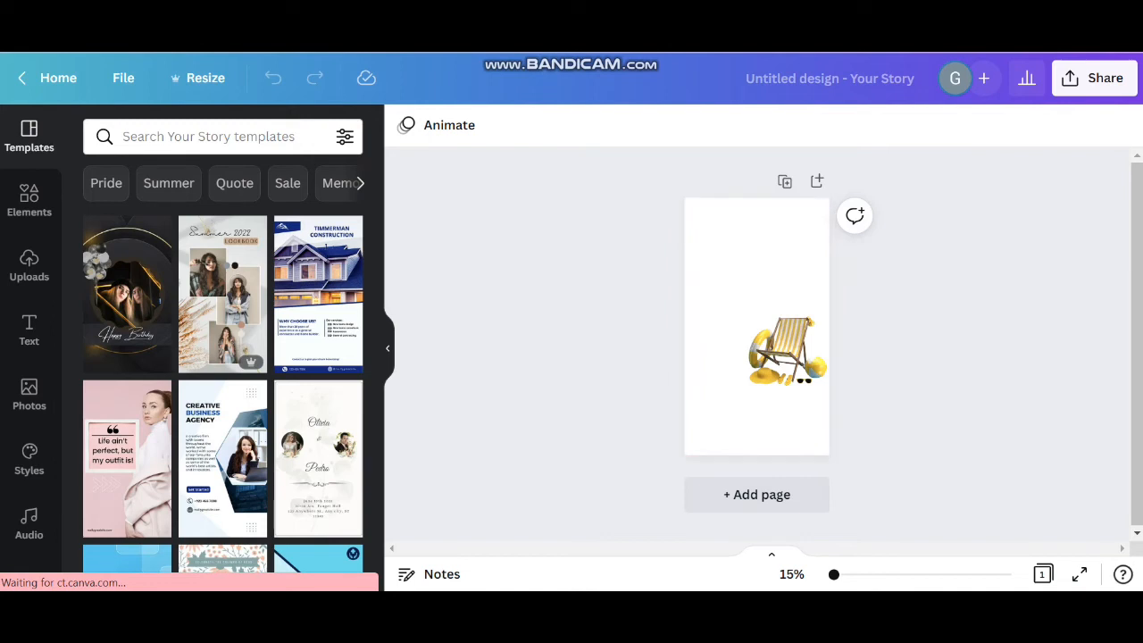
# Enlarge the beach chair image and place it at the bottom of the story page
pyautogui.click(786, 353)
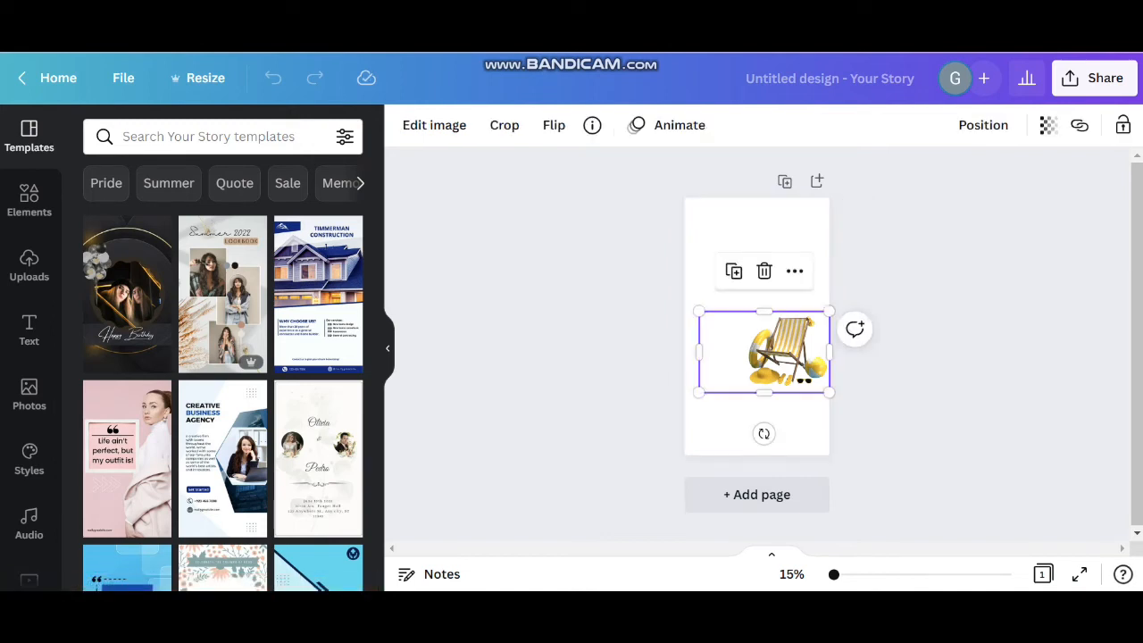
pyautogui.moveTo(693, 396); pyautogui.dragTo(643, 428)
pyautogui.moveTo(758, 366); pyautogui.dragTo(743, 378)
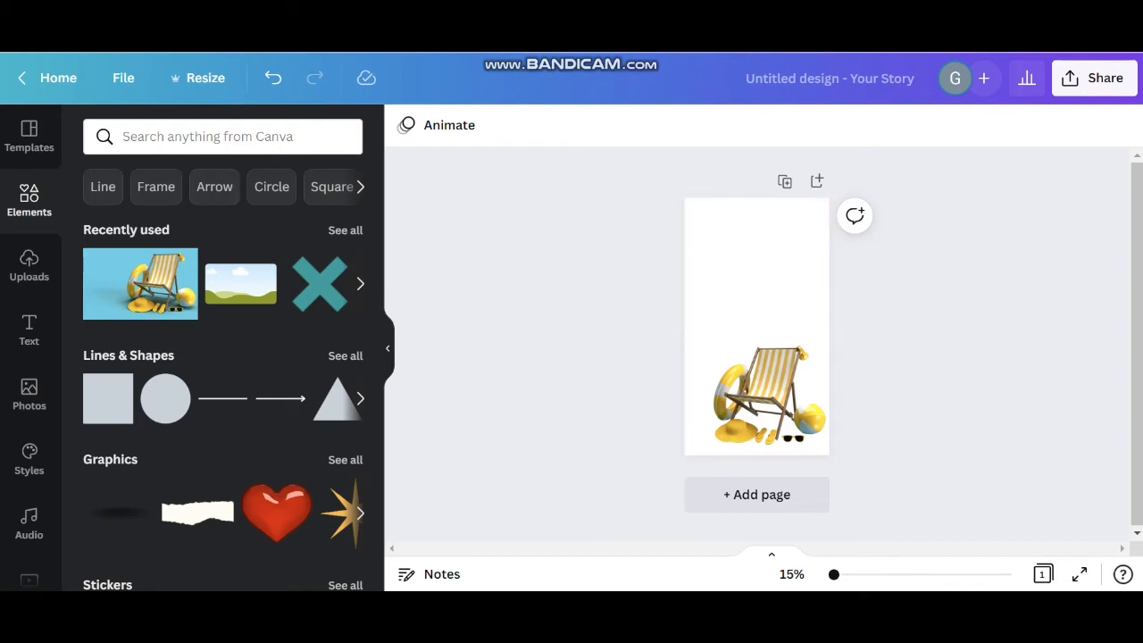
# Search the elements for "sun", add the yellow sun with wavy rays and enlarge it over the top of the chair
pyautogui.click(223, 136)
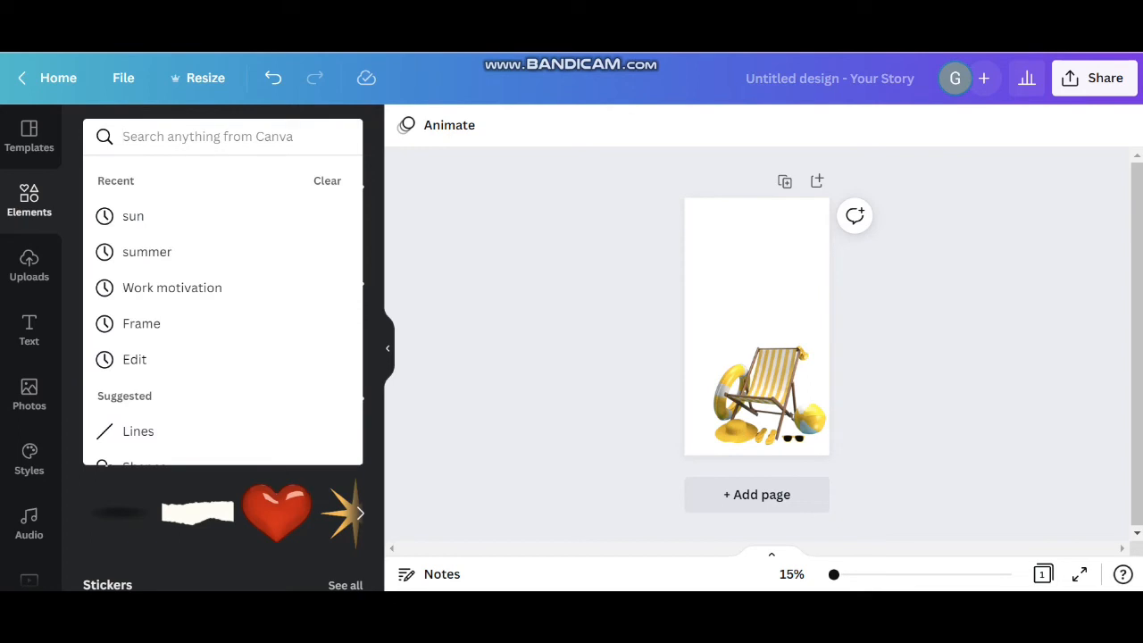
pyautogui.write('sun')
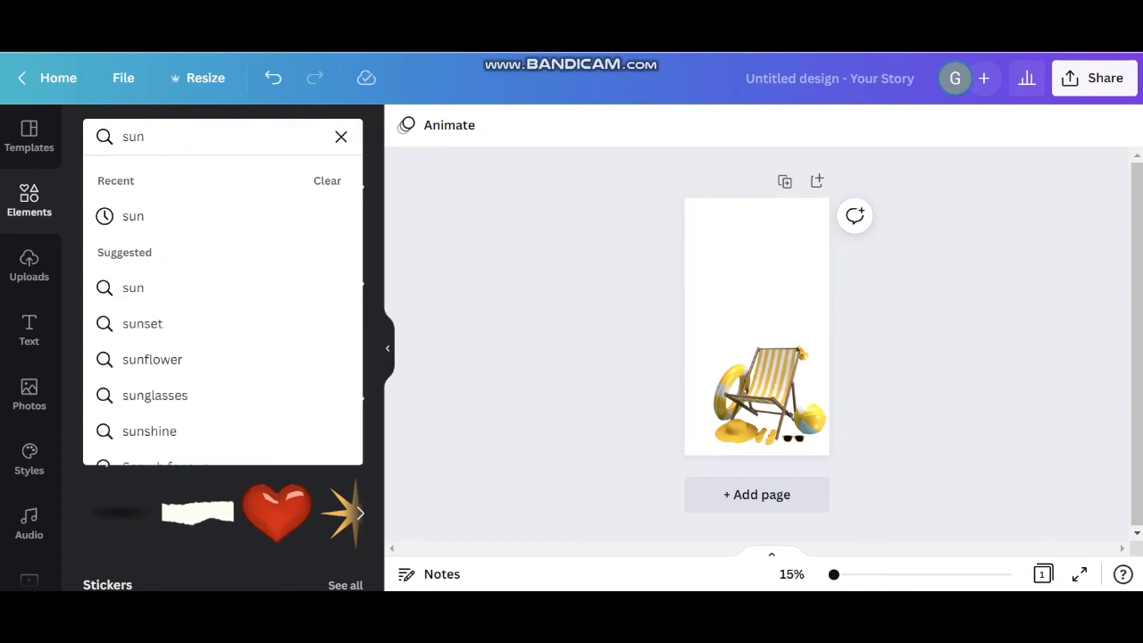
pyautogui.press('Return')
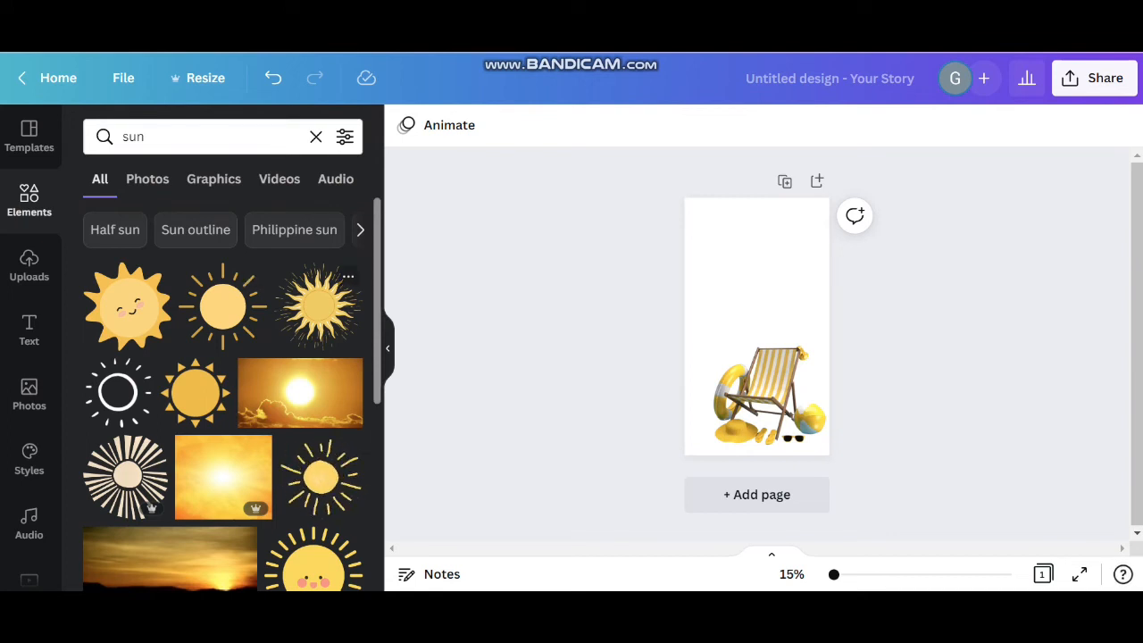
pyautogui.click(318, 303)
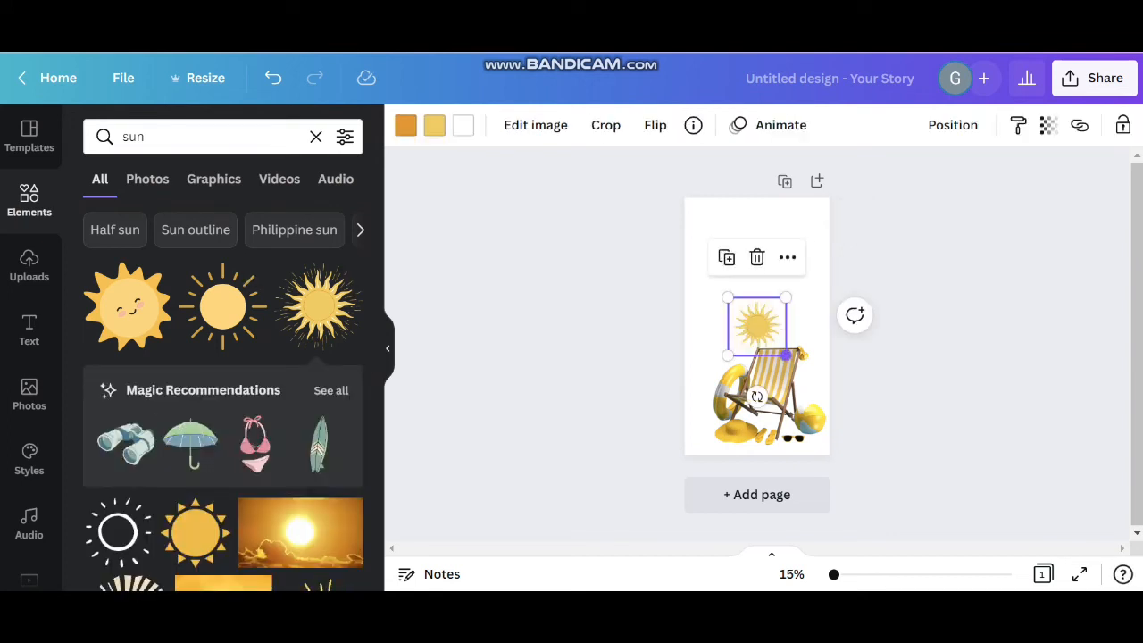
pyautogui.moveTo(786, 355)
pyautogui.mouseDown()
pyautogui.moveTo(830, 399)
pyautogui.moveTo(770, 338)
pyautogui.mouseUp()
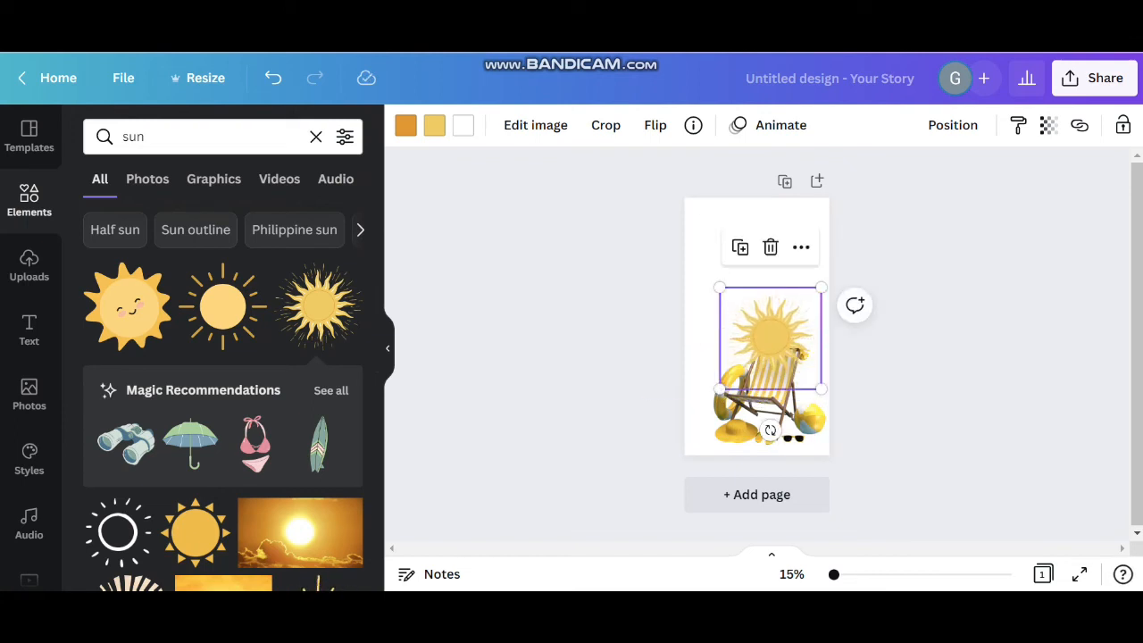
pyautogui.scroll(5, 760, 380)
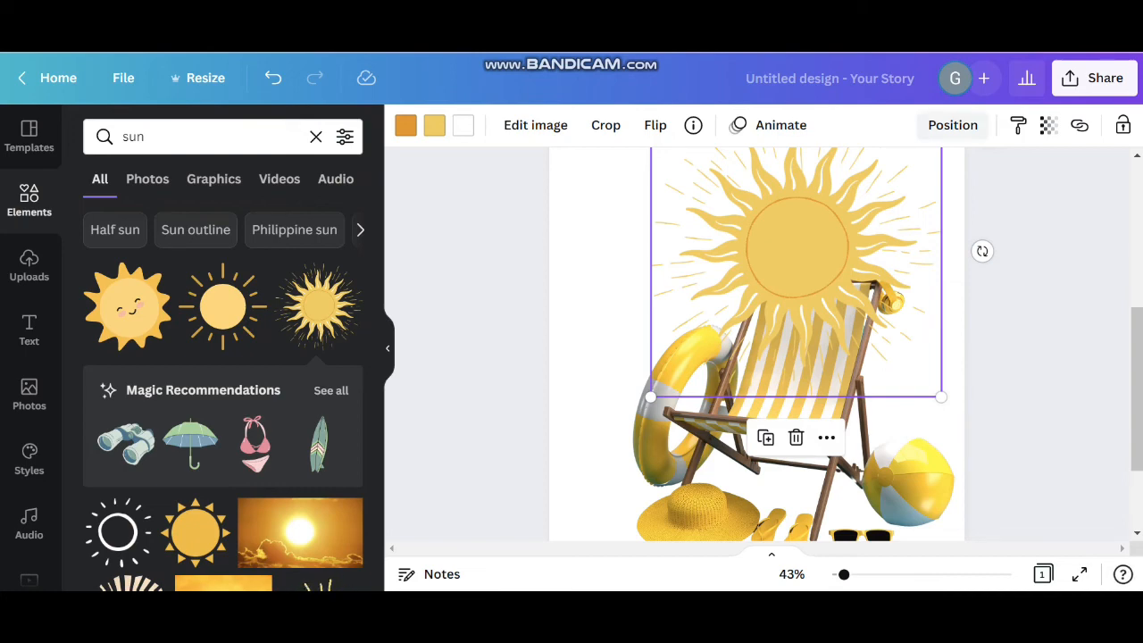
# Send the sun graphic backward so it sits behind the beach chair
pyautogui.click(953, 125)
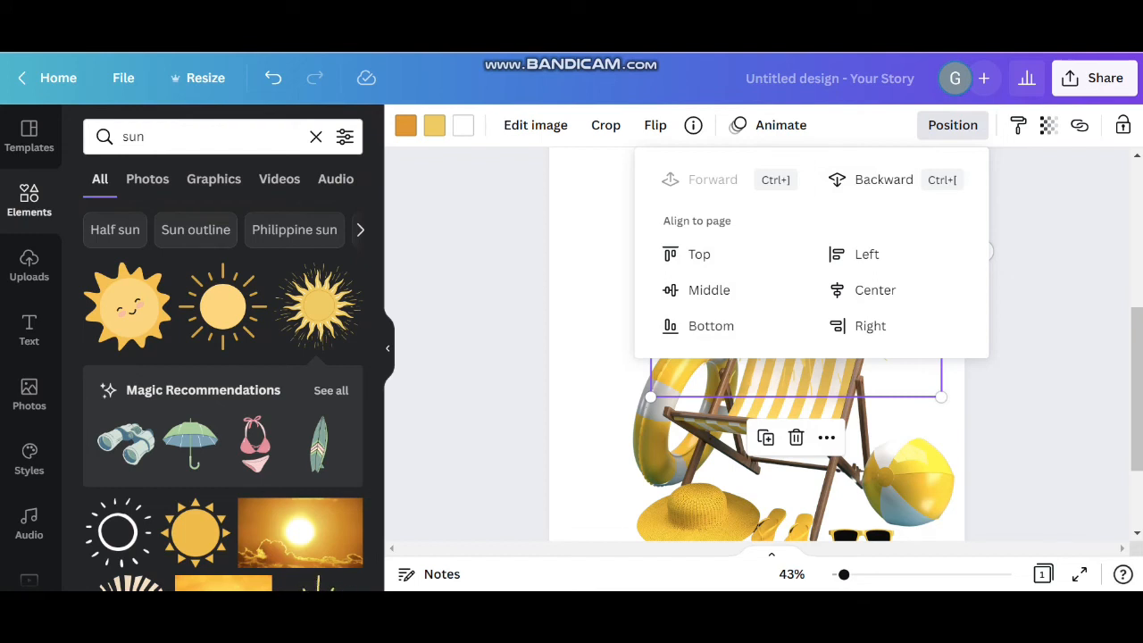
pyautogui.click(884, 179)
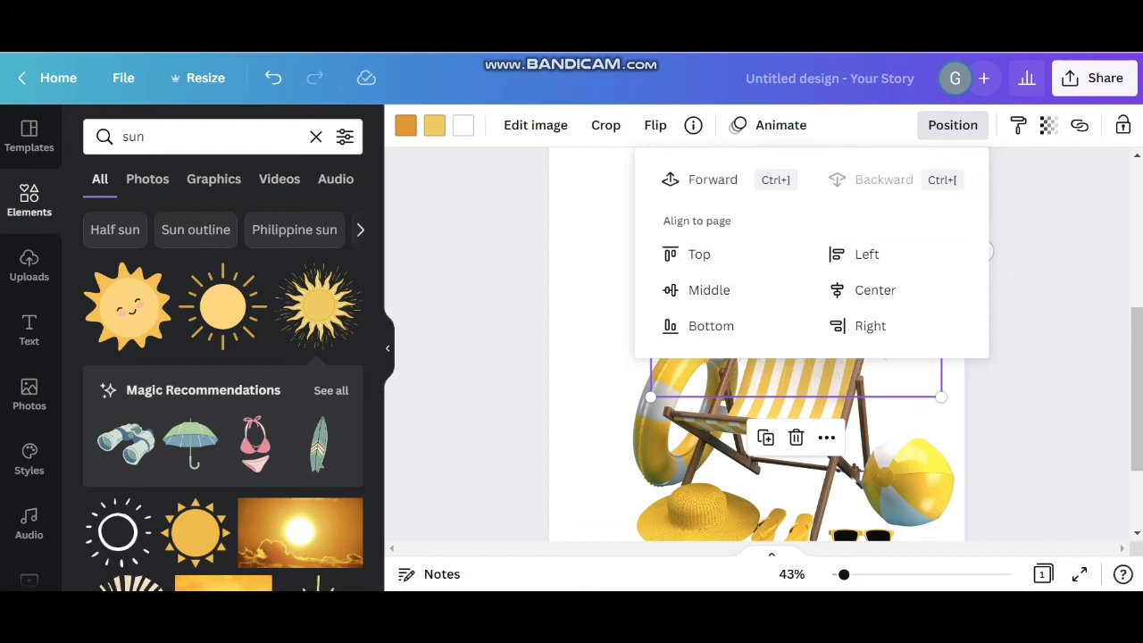
pyautogui.click(1031, 299)
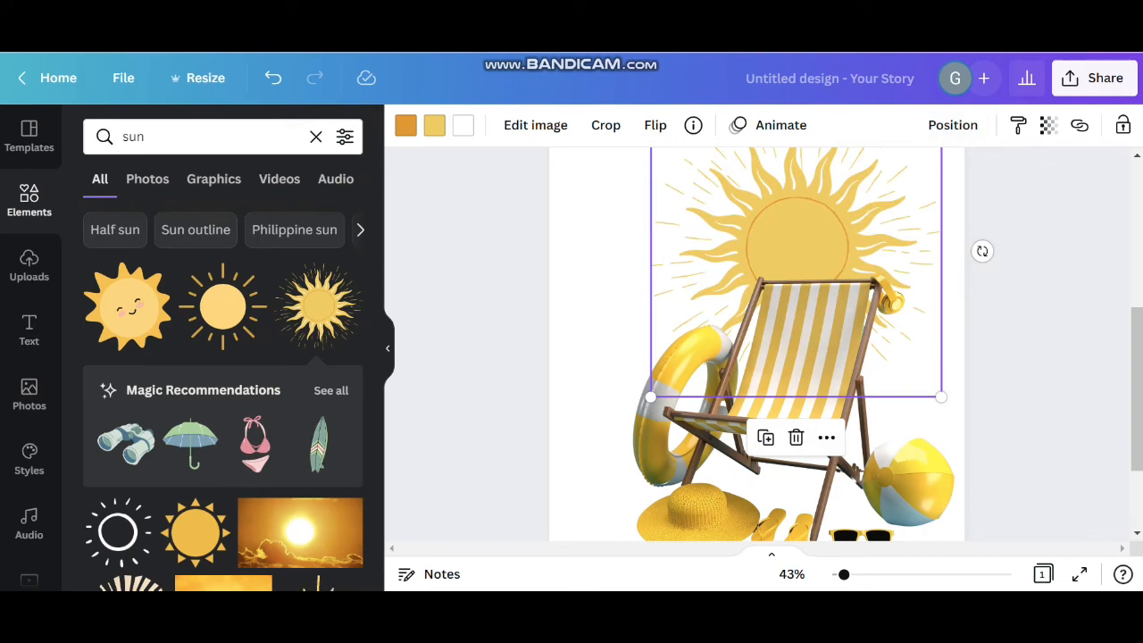
# Enlarge the sun slightly and move it up and right so it rises above the chair's backrest
pyautogui.scroll(-5, 757, 344)
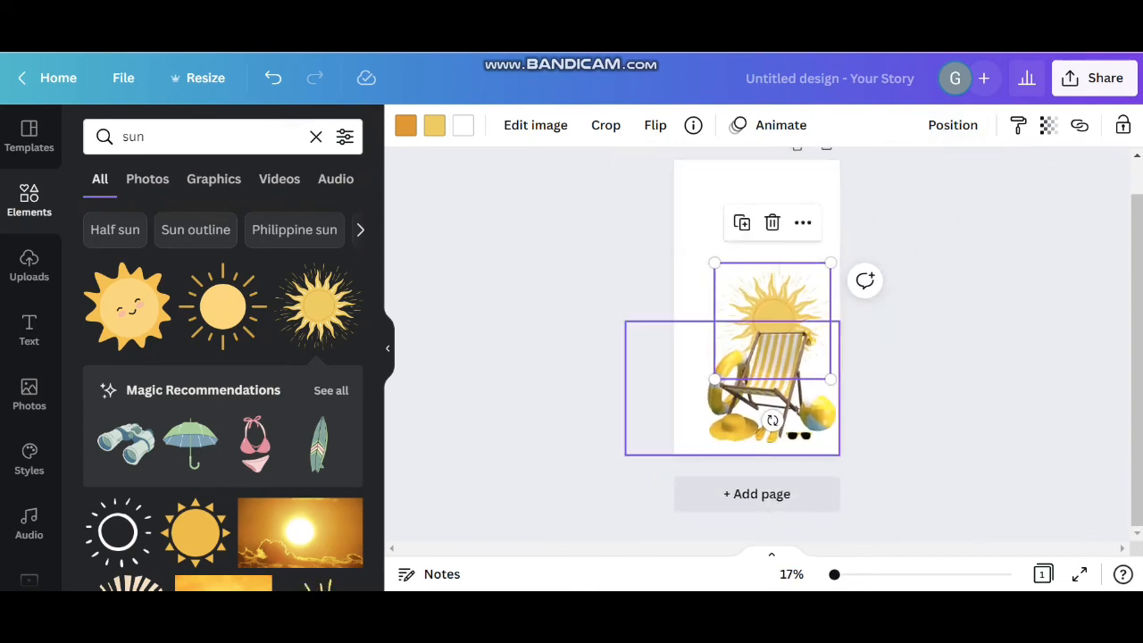
pyautogui.moveTo(831, 379); pyautogui.dragTo(844, 393)
pyautogui.moveTo(779, 327); pyautogui.dragTo(788, 307)
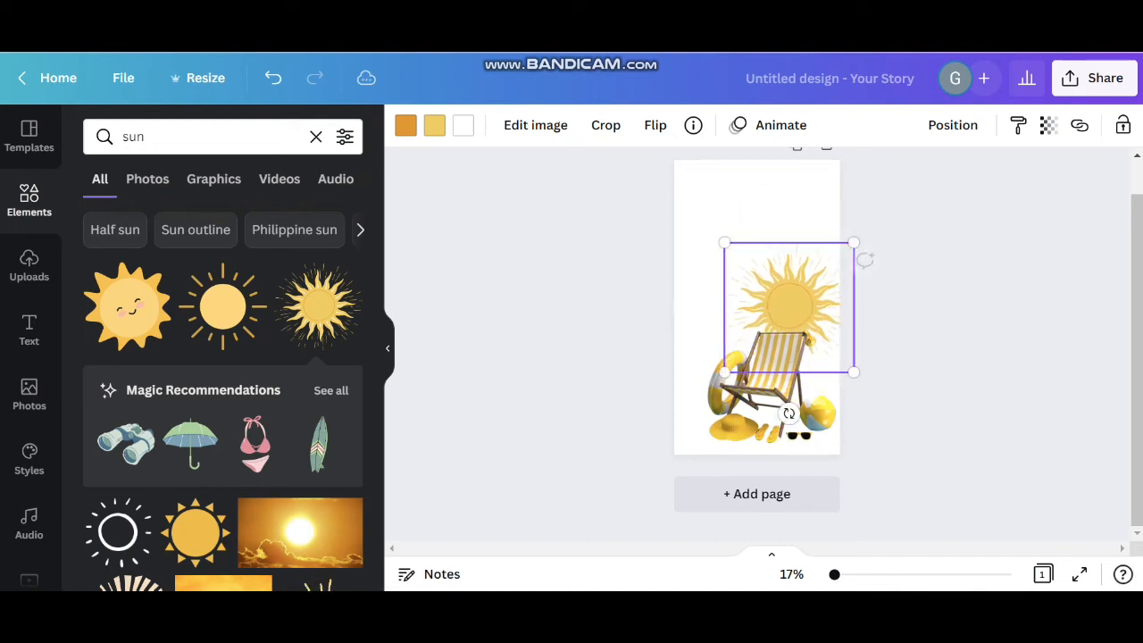
# Enlarge the beach chair image across the page's lower part and enlarge the sun so it runs off the page's right edge
pyautogui.click(757, 399)
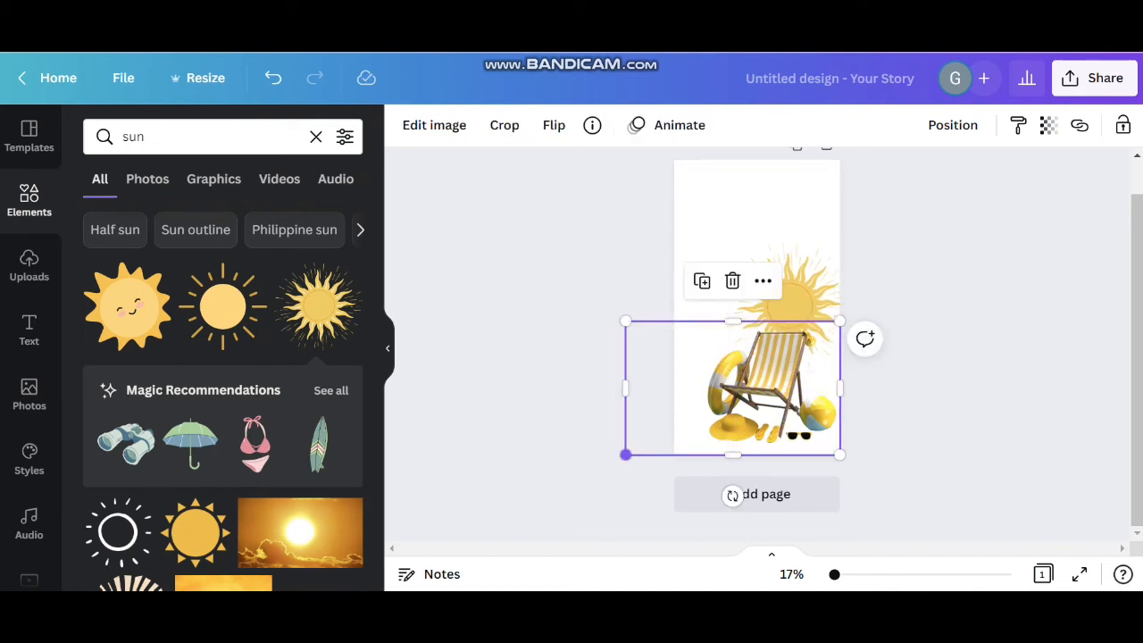
pyautogui.moveTo(625, 455); pyautogui.dragTo(593, 461)
pyautogui.moveTo(755, 380); pyautogui.dragTo(763, 380)
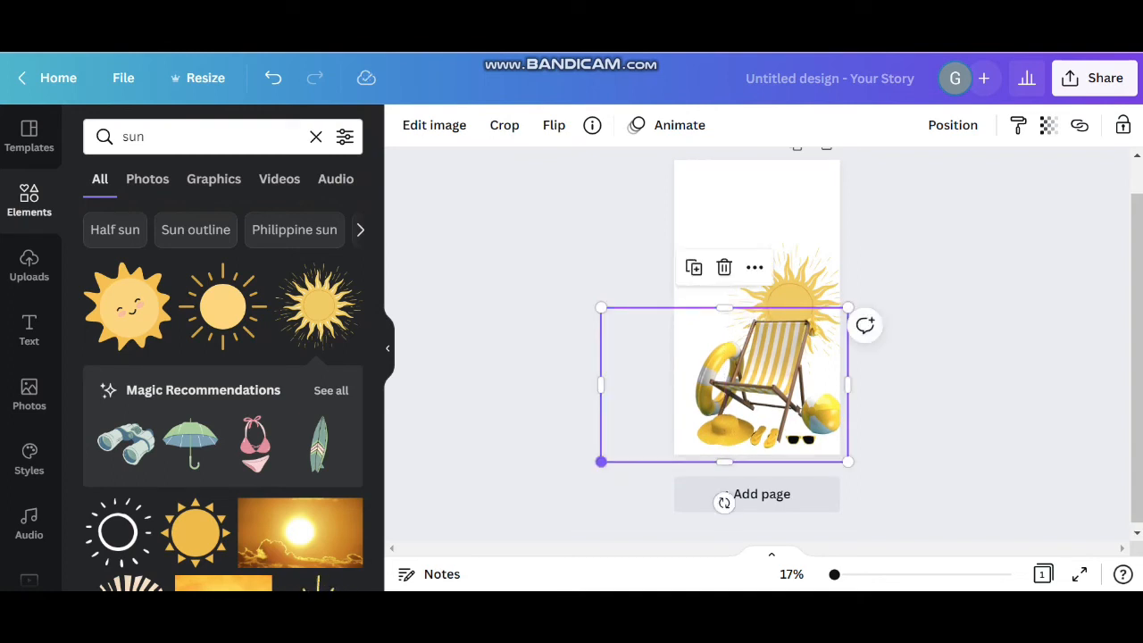
pyautogui.moveTo(602, 459); pyautogui.dragTo(597, 463)
pyautogui.click(737, 295)
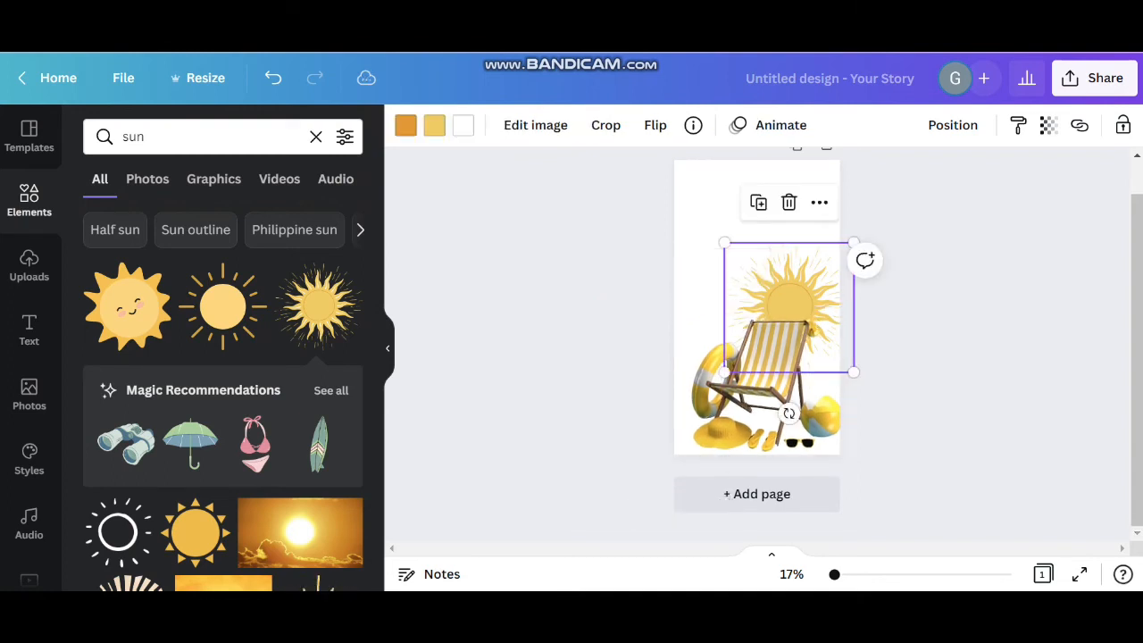
pyautogui.moveTo(737, 294); pyautogui.dragTo(734, 282)
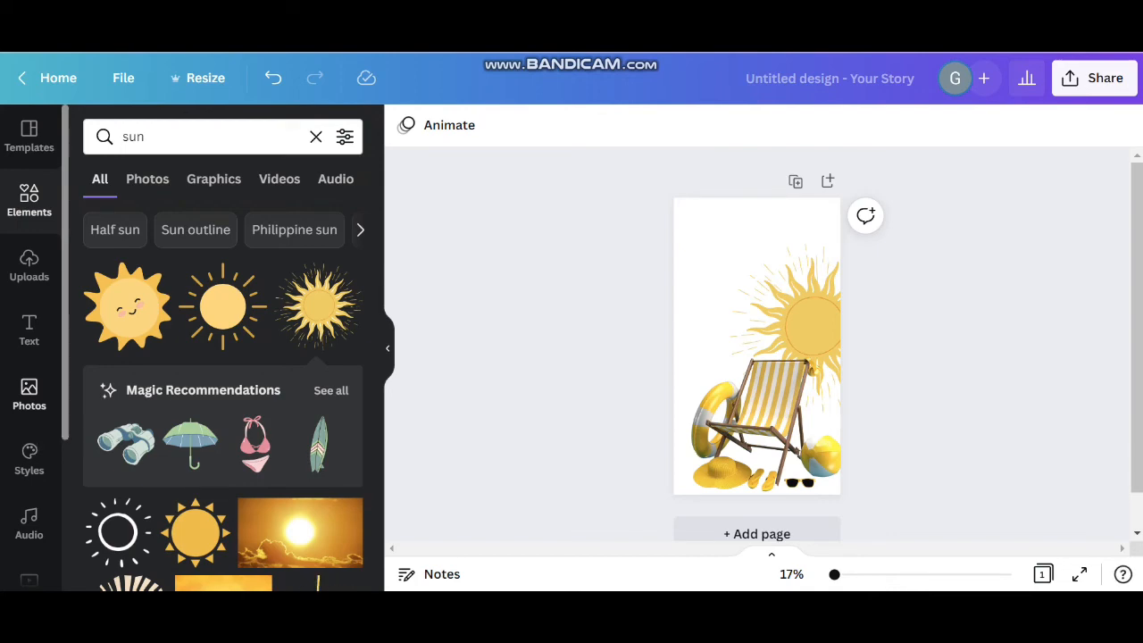
# Add the "Beach Please" font combination, shrink it and place it in the page's upper left corner
pyautogui.click(28, 330)
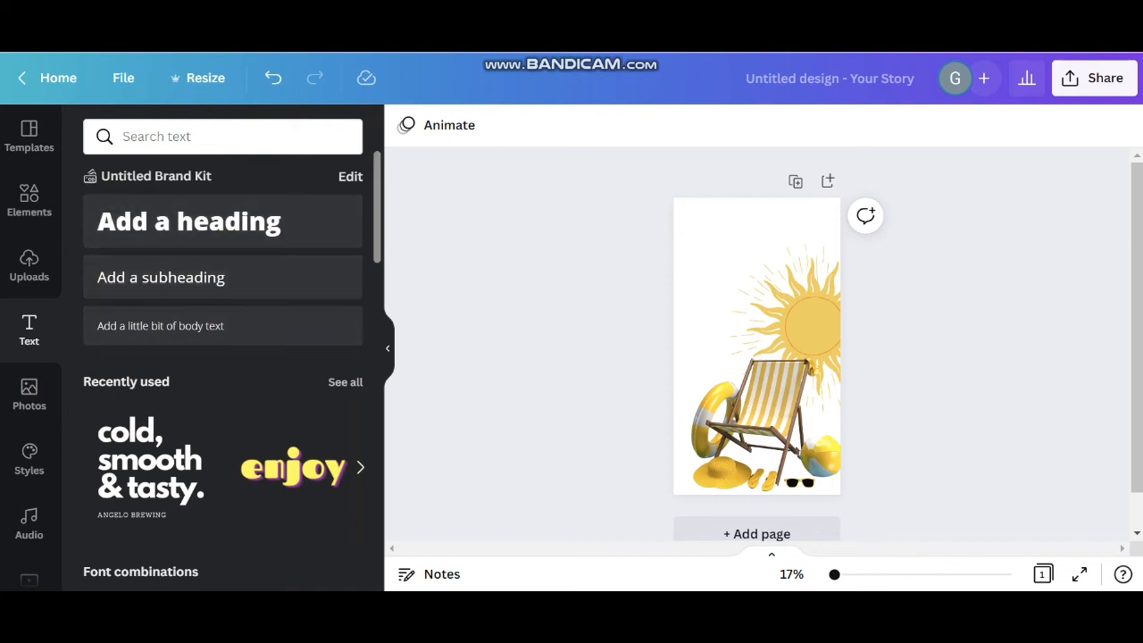
pyautogui.scroll(-3, 224, 370)
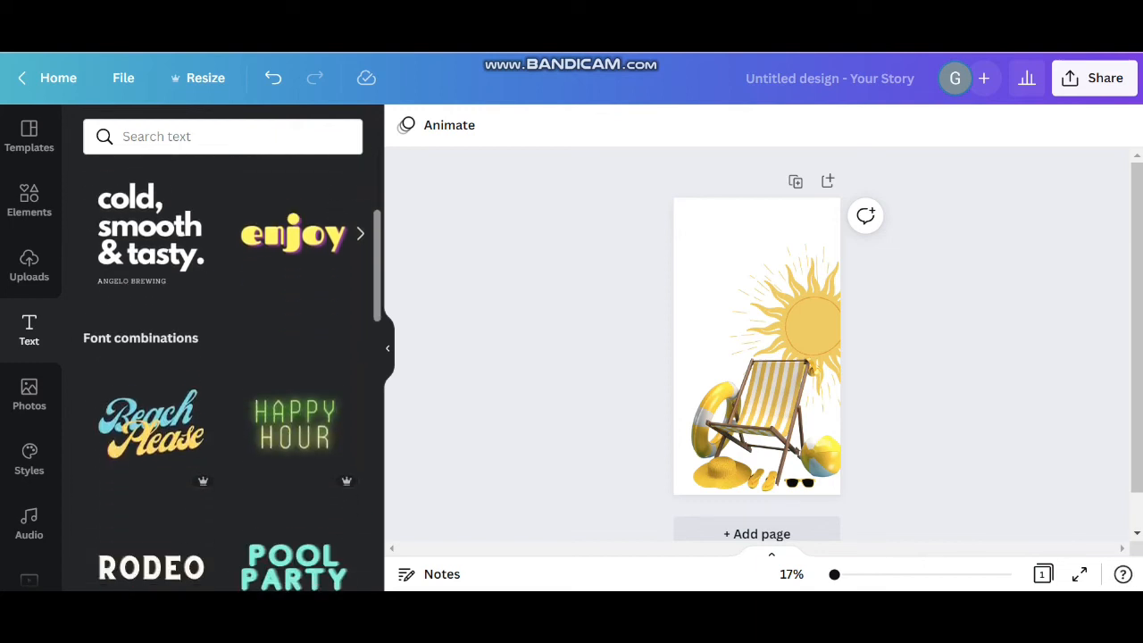
pyautogui.scroll(-1, 223, 370)
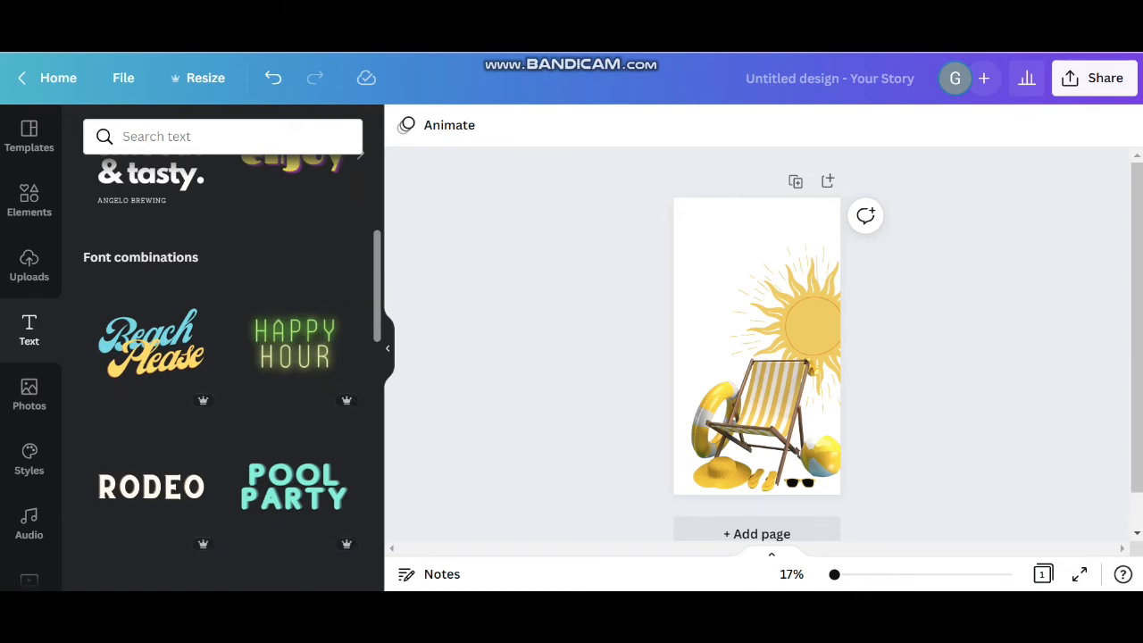
pyautogui.scroll(-1, 152, 303)
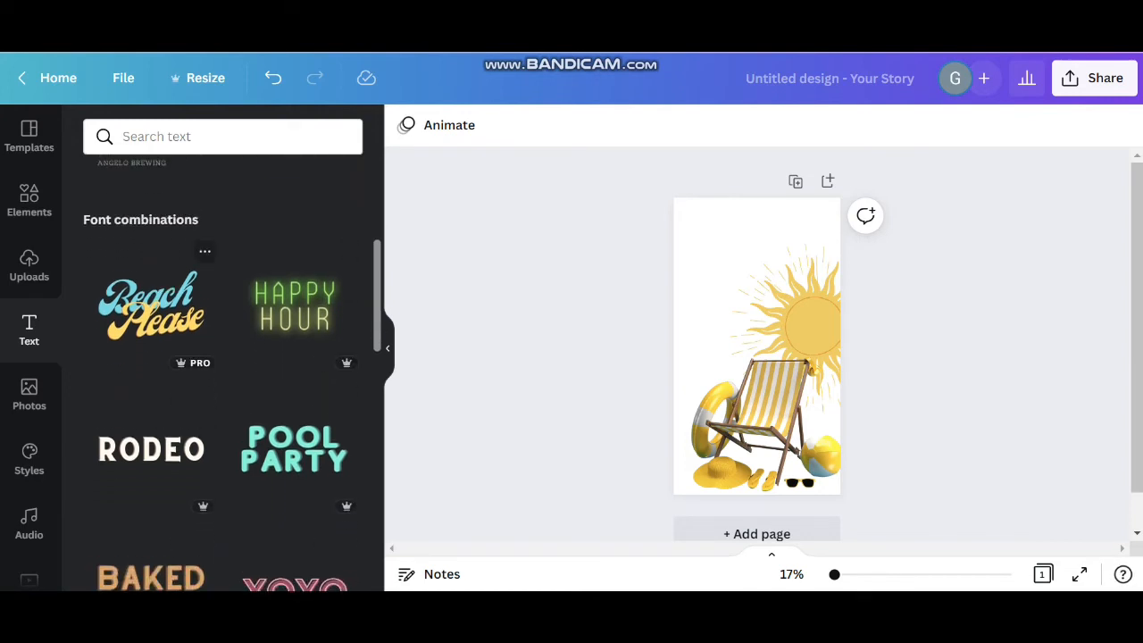
pyautogui.click(151, 304)
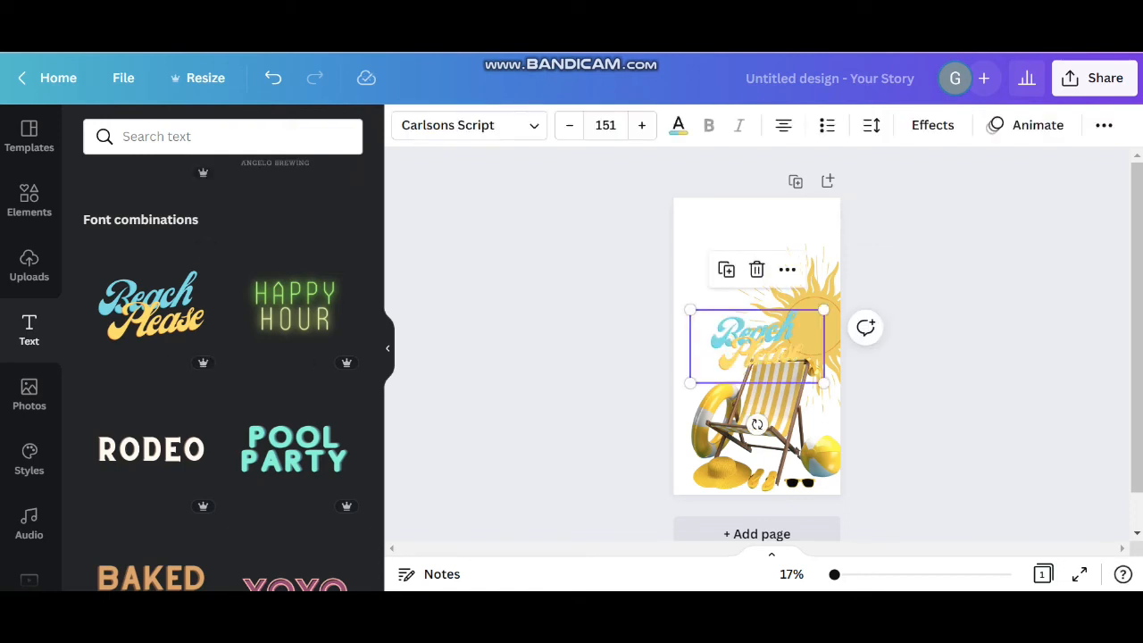
pyautogui.moveTo(756, 347); pyautogui.dragTo(729, 244)
pyautogui.moveTo(796, 280); pyautogui.dragTo(778, 270)
pyautogui.press('Escape')
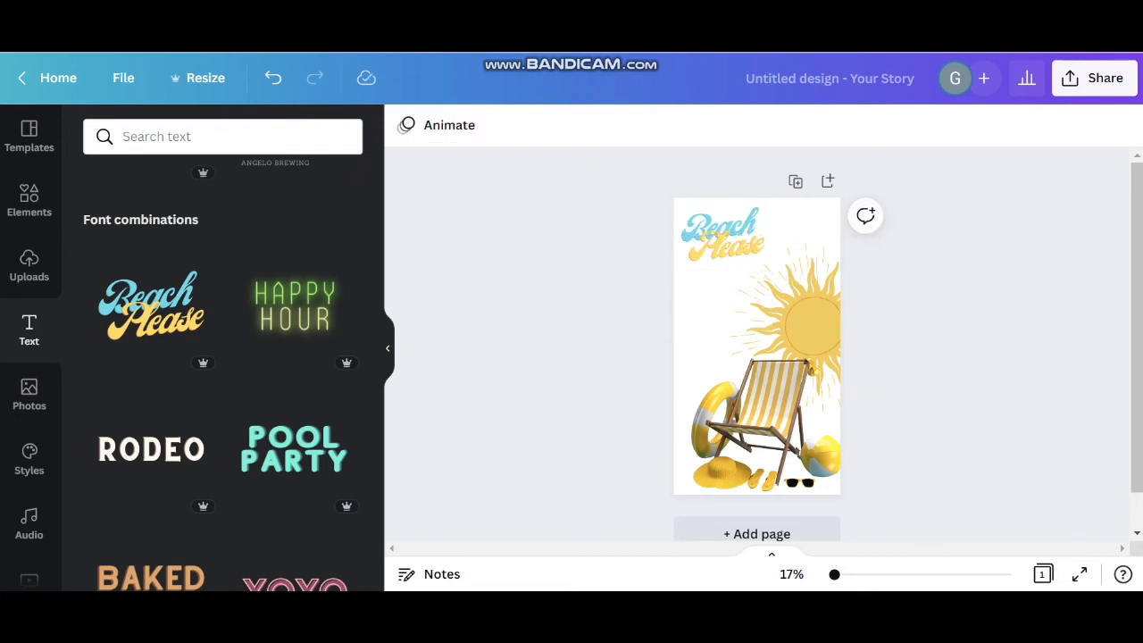
# Replace the word "Beach" in the text group with "Summer"
pyautogui.scroll(2, 720, 290)
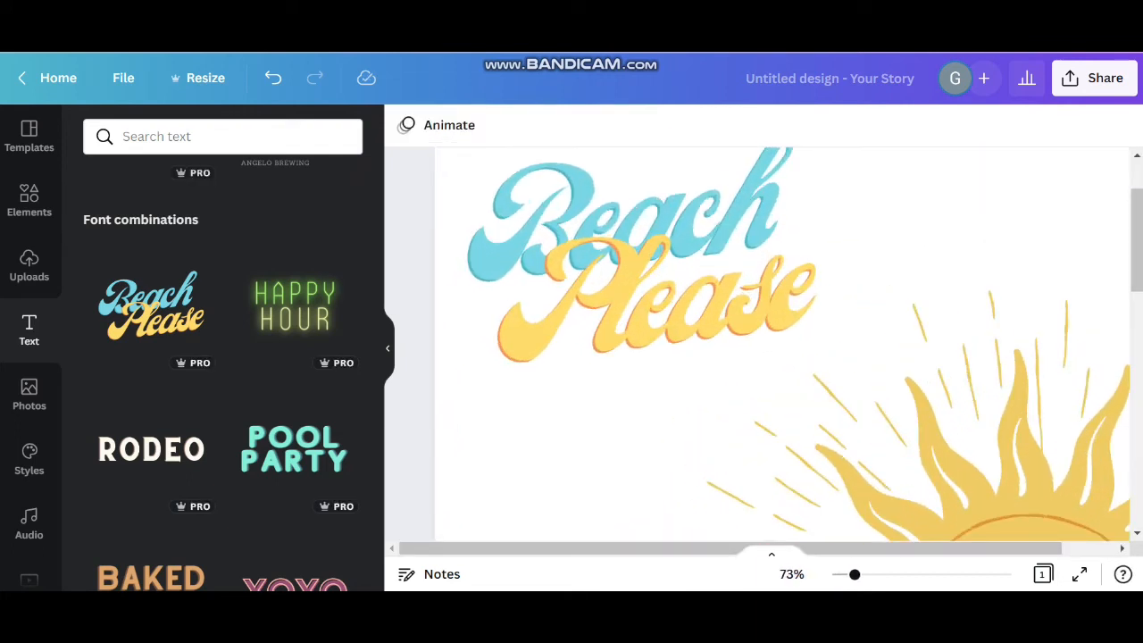
pyautogui.scroll(-1, 717, 344)
pyautogui.click(666, 331)
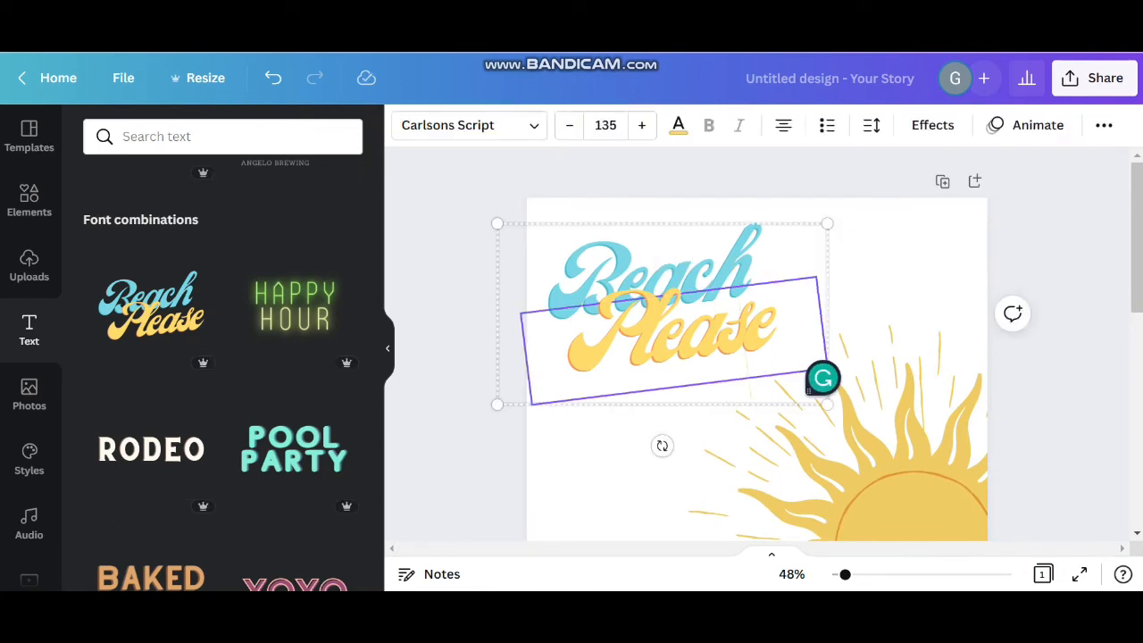
pyautogui.click(747, 268)
pyautogui.press('BackSpace')
pyautogui.press('BackSpace')
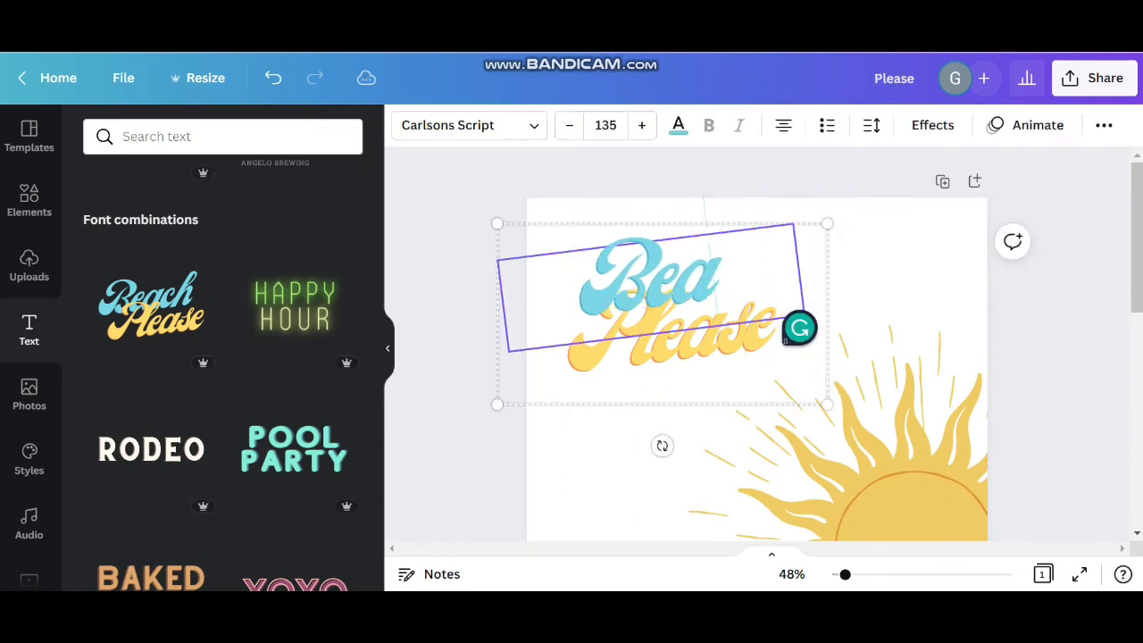
pyautogui.press('BackSpace')
pyautogui.press('BackSpace')
pyautogui.press('BackSpace')
pyautogui.write('Su')
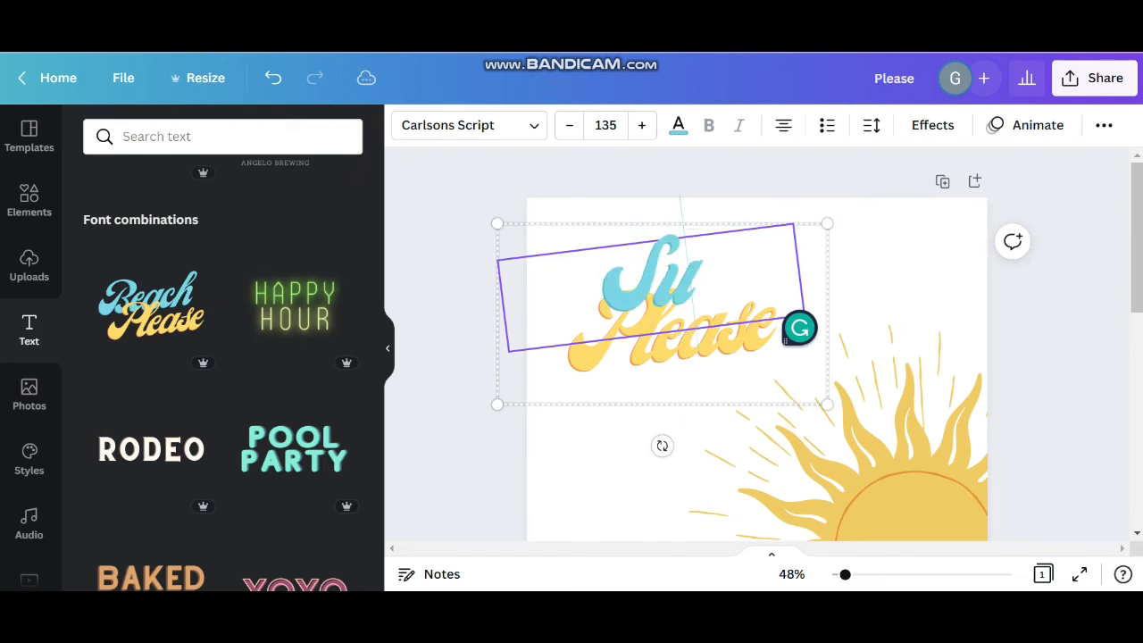
pyautogui.write('mmer')
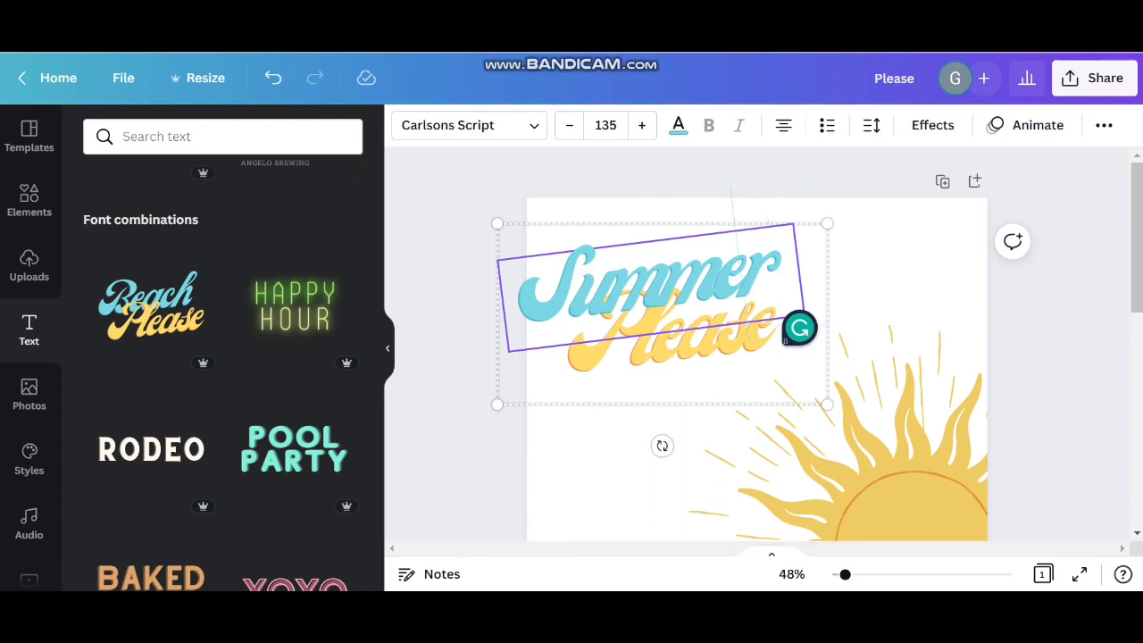
pyautogui.click(714, 456)
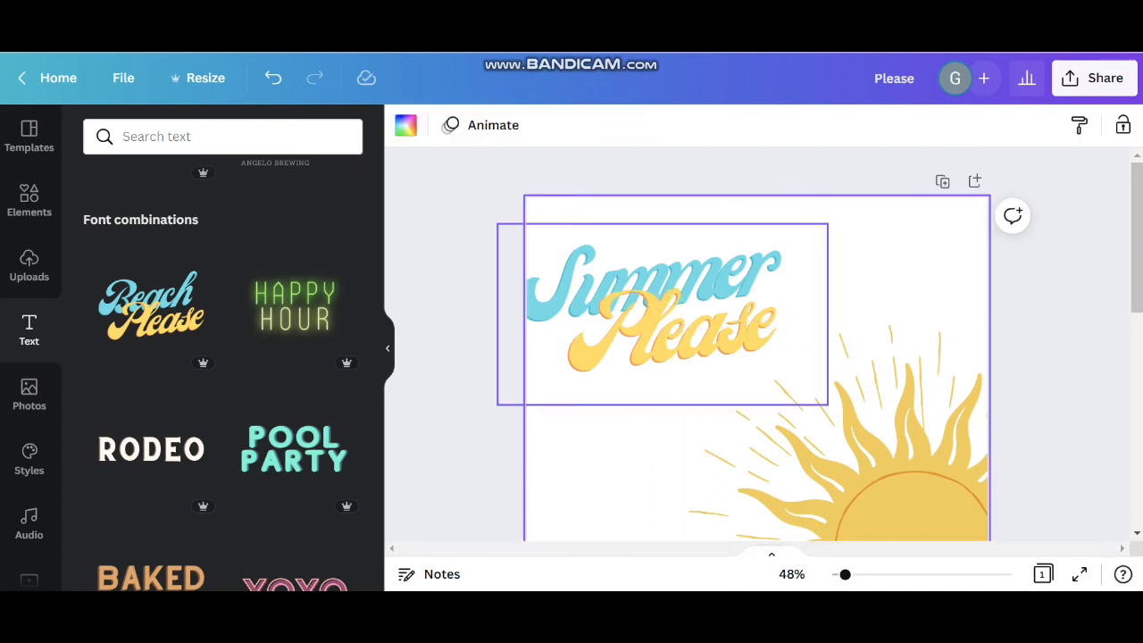
# Replace the word "Please" in the text group with "Vibes"
pyautogui.doubleClick(744, 327)
pyautogui.hotkey('ctrl', 'a')
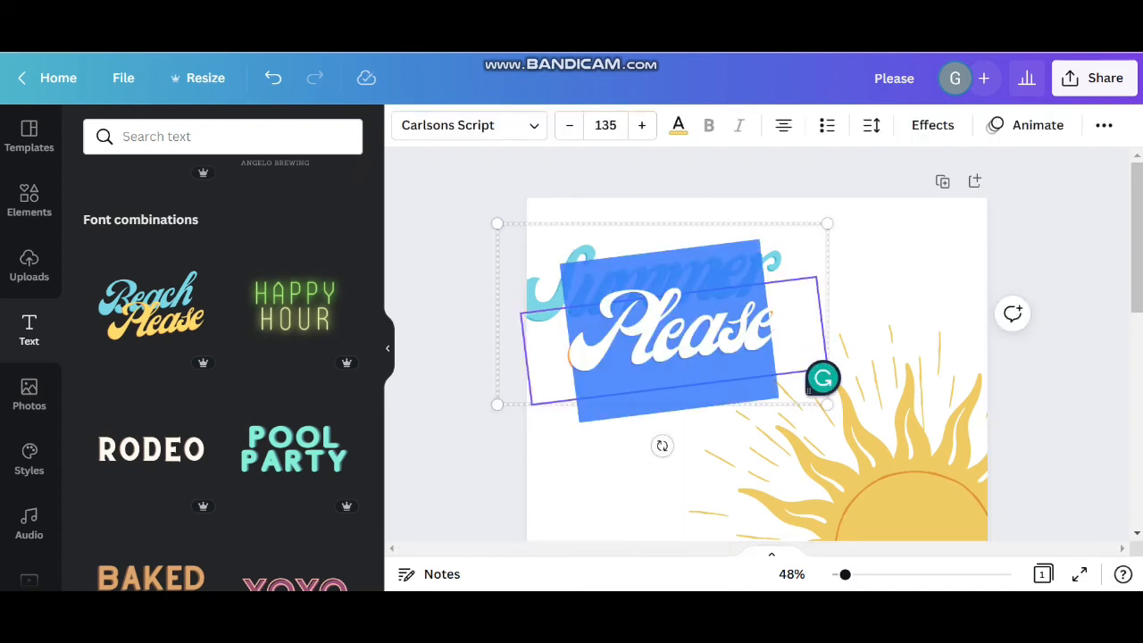
pyautogui.write('Vibes')
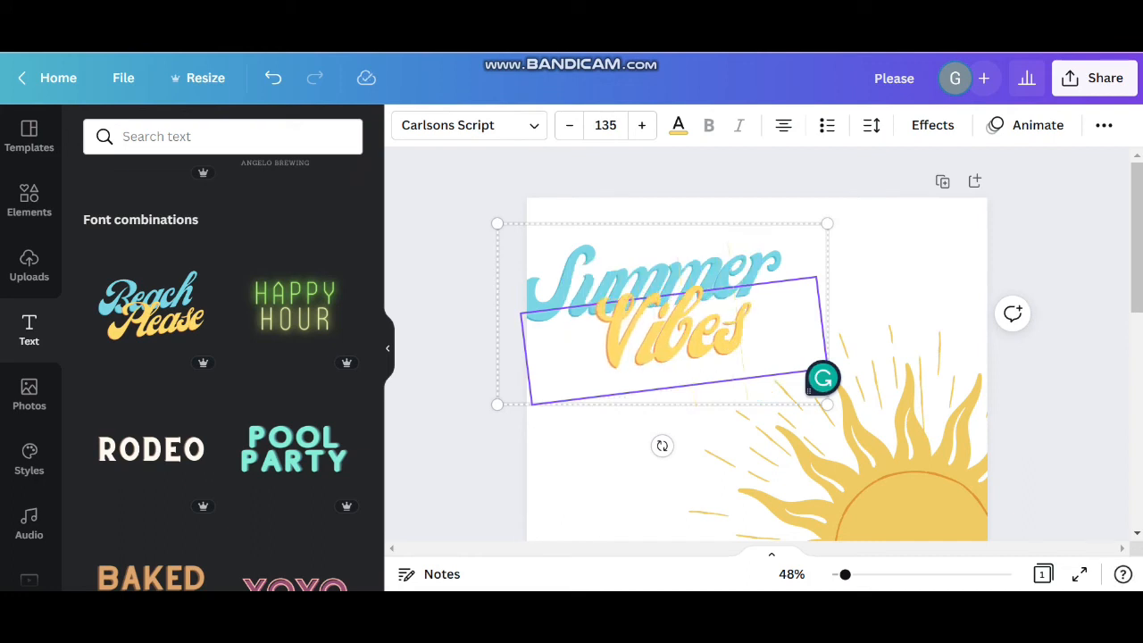
pyautogui.click(714, 456)
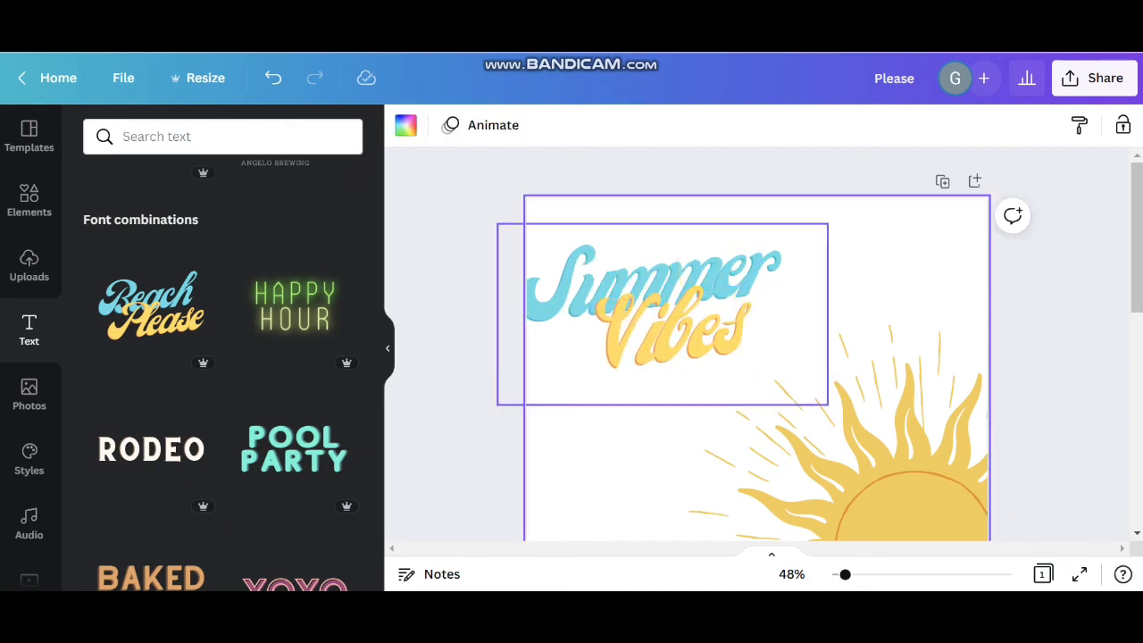
# Set the letter spacing of the word "Vibes" to 103
pyautogui.doubleClick(715, 335)
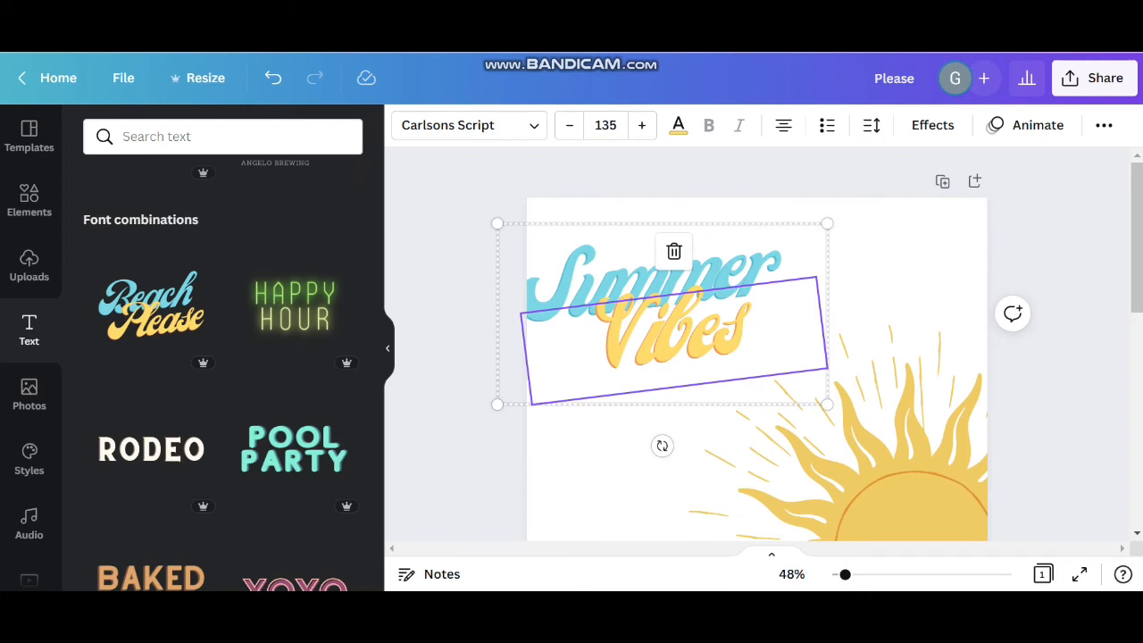
pyautogui.click(871, 125)
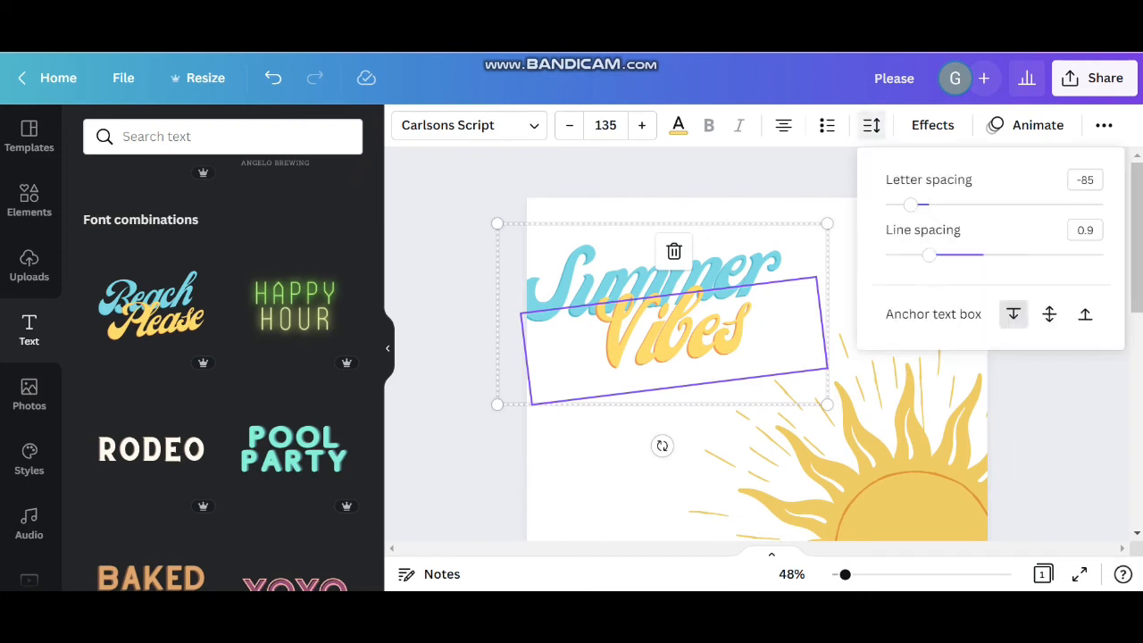
pyautogui.click(871, 125)
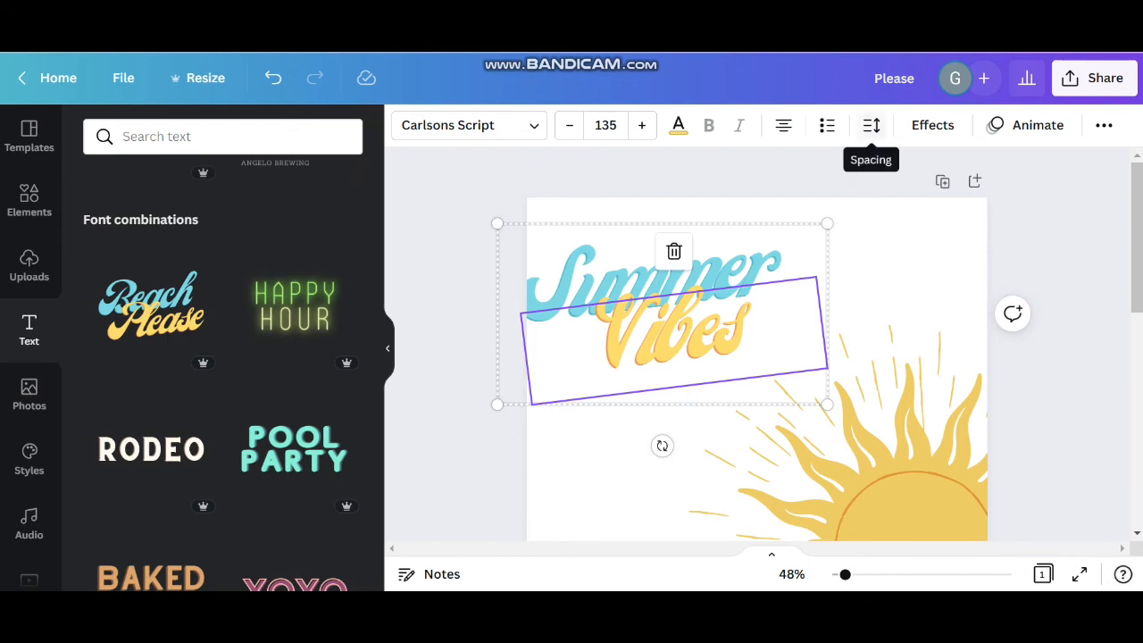
pyautogui.click(871, 126)
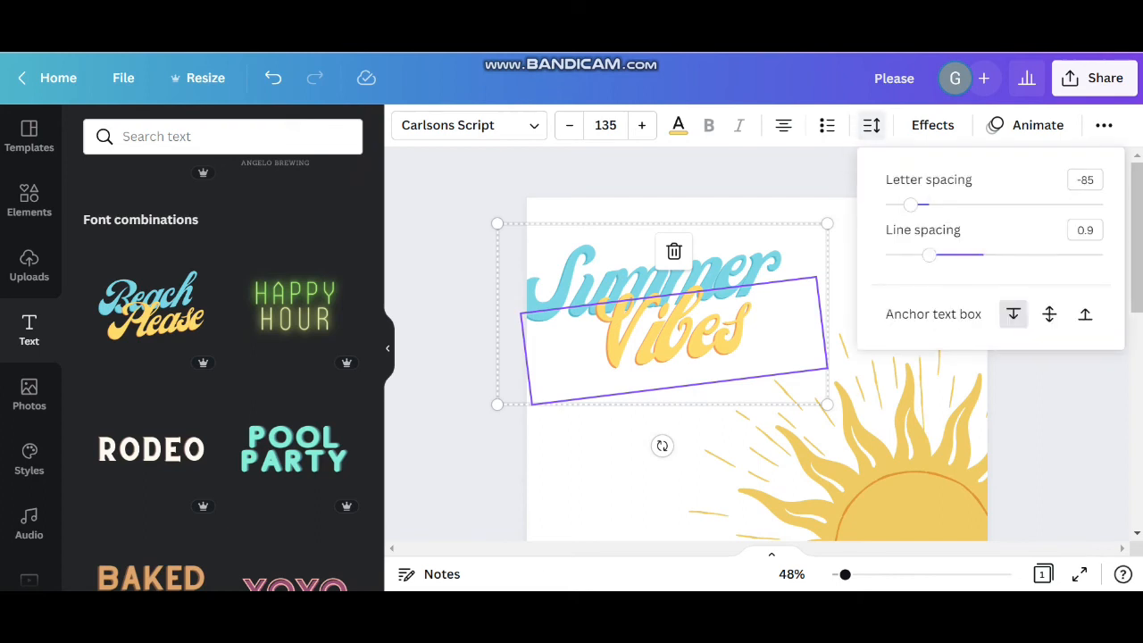
pyautogui.moveTo(911, 205); pyautogui.dragTo(951, 204)
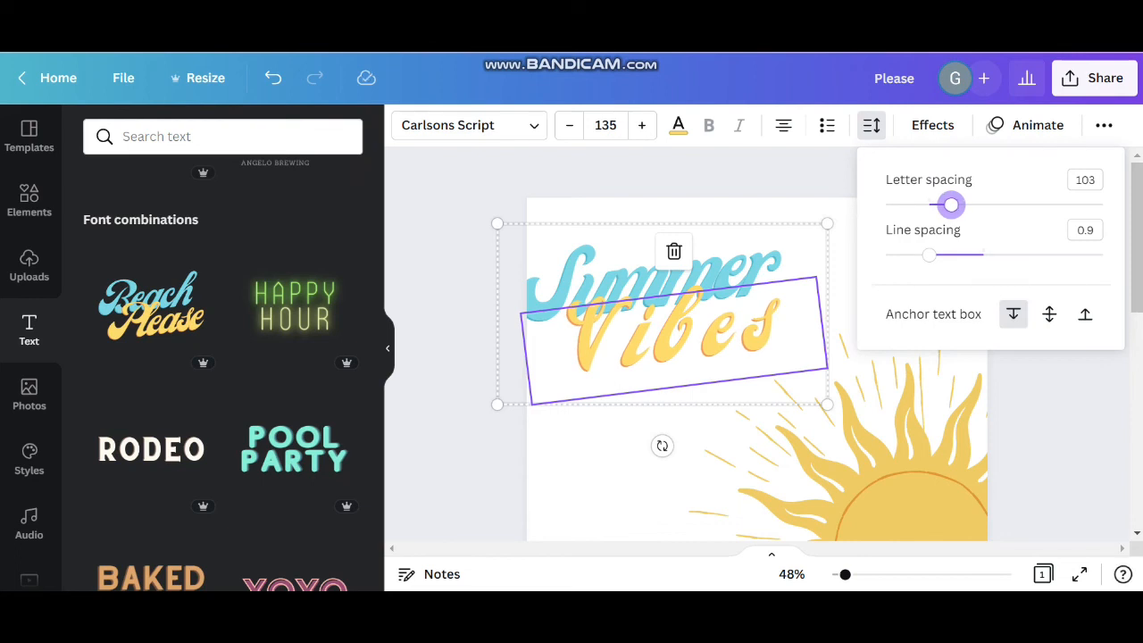
pyautogui.click(842, 290)
# Set the letter spacing of the word "Summer" to 0
pyautogui.doubleClick(675, 331)
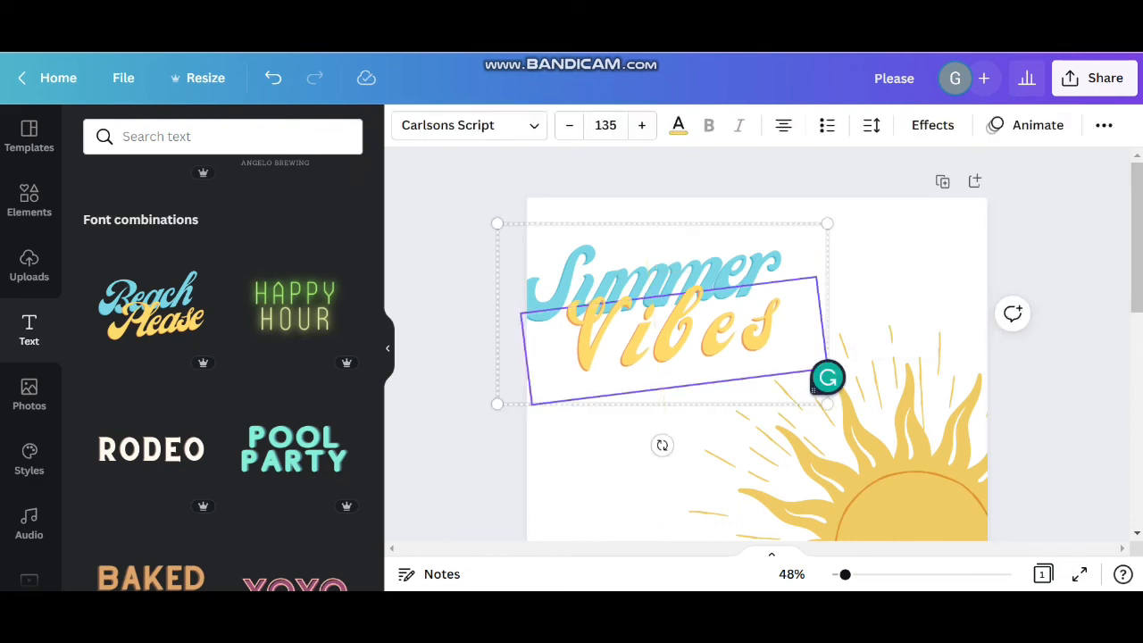
pyautogui.click(605, 282)
pyautogui.click(606, 282)
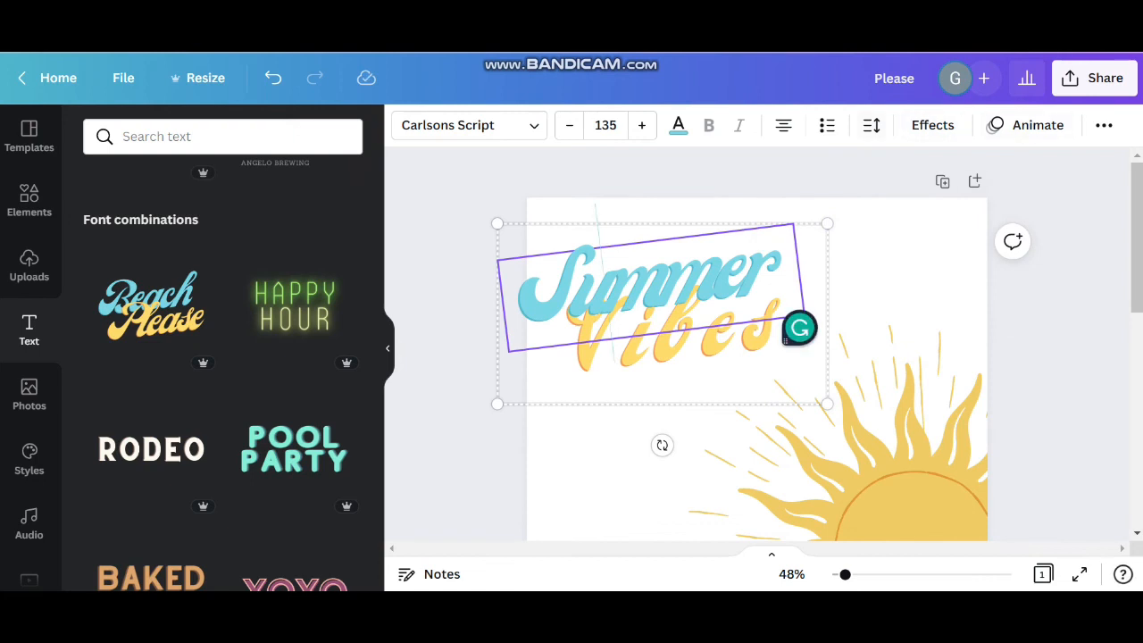
pyautogui.click(872, 125)
pyautogui.moveTo(911, 205)
pyautogui.mouseDown()
pyautogui.moveTo(960, 204)
pyautogui.moveTo(929, 204)
pyautogui.mouseUp()
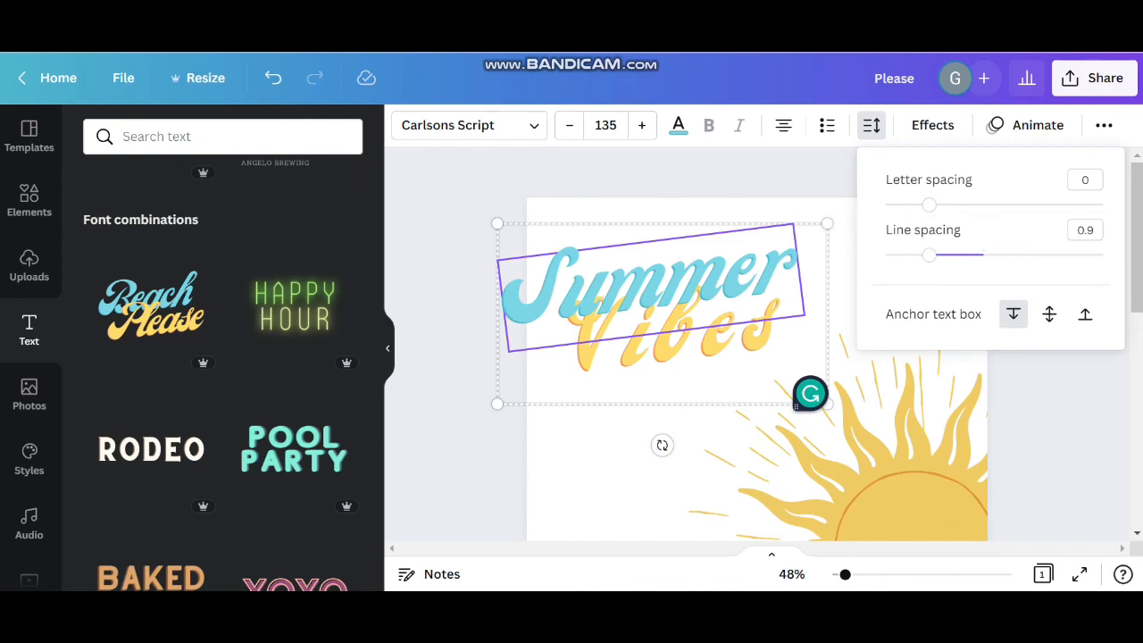
pyautogui.click(850, 225)
# Ungroup the "Summer Vibes" text into separate text boxes
pyautogui.click(675, 334)
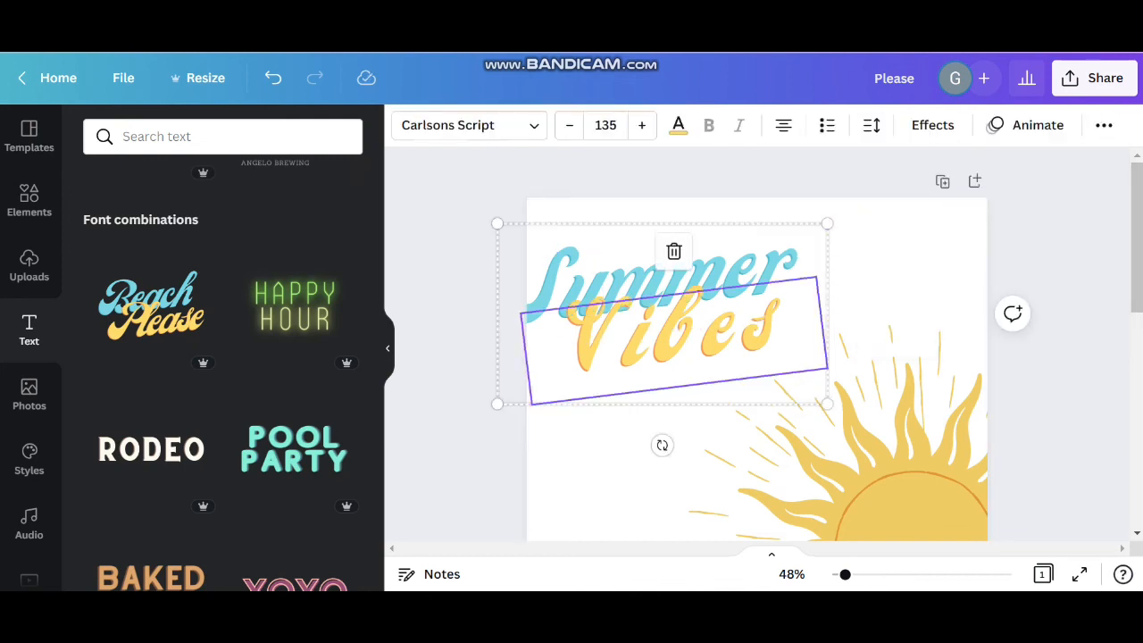
pyautogui.click(1104, 125)
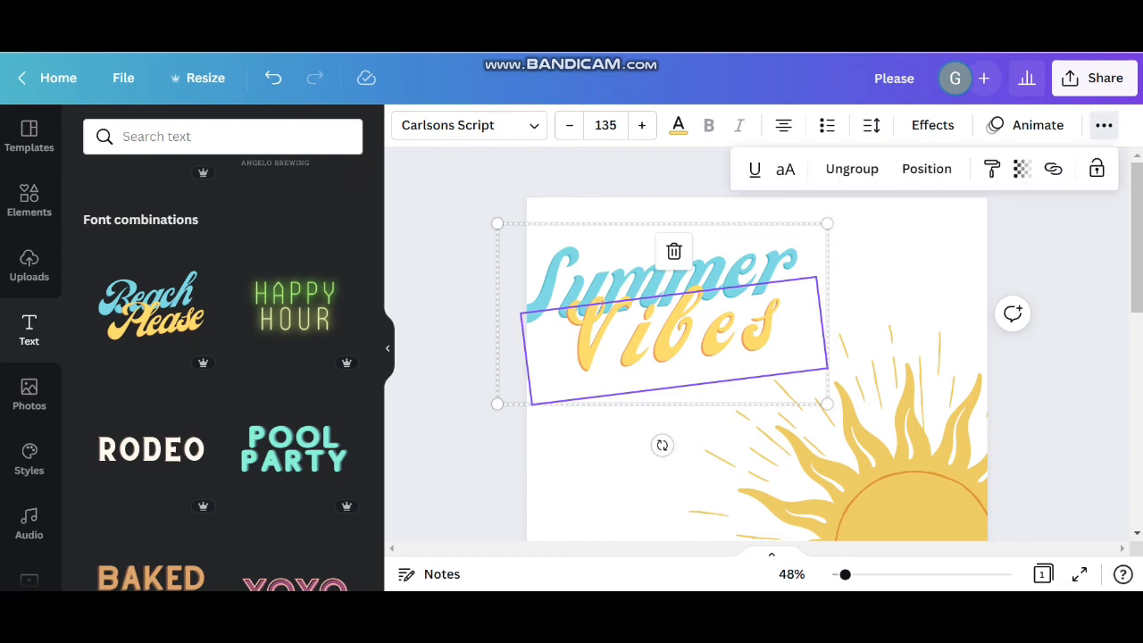
pyautogui.click(852, 169)
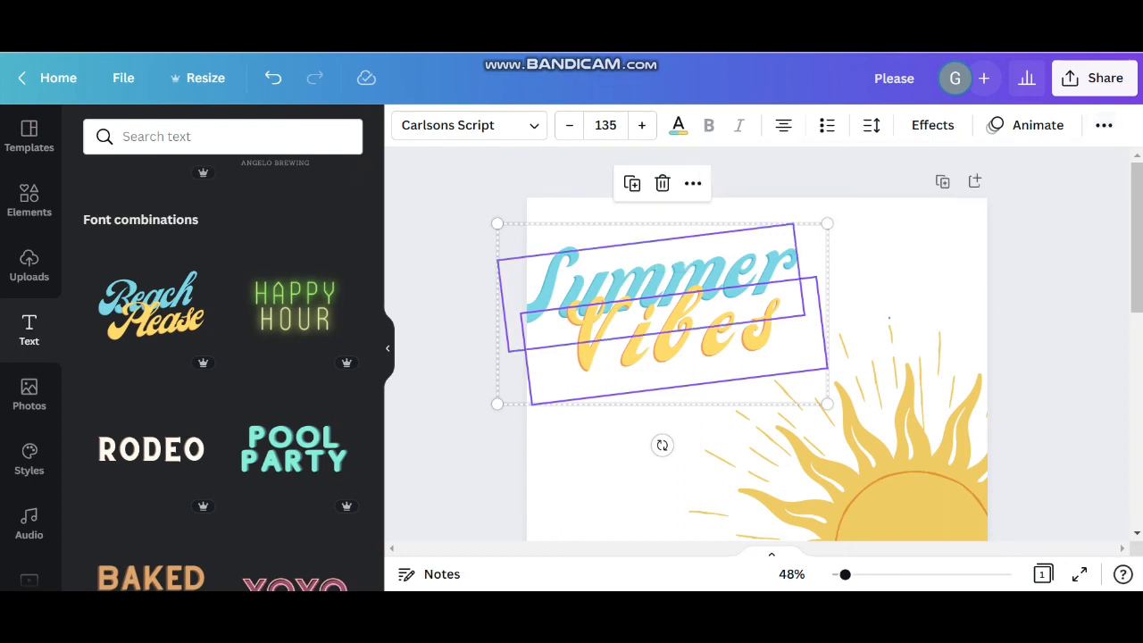
# Increase the letter spacing of the word "Summer" and widen its text box so the word stays on one line
pyautogui.click(884, 284)
pyautogui.click(679, 344)
pyautogui.click(657, 274)
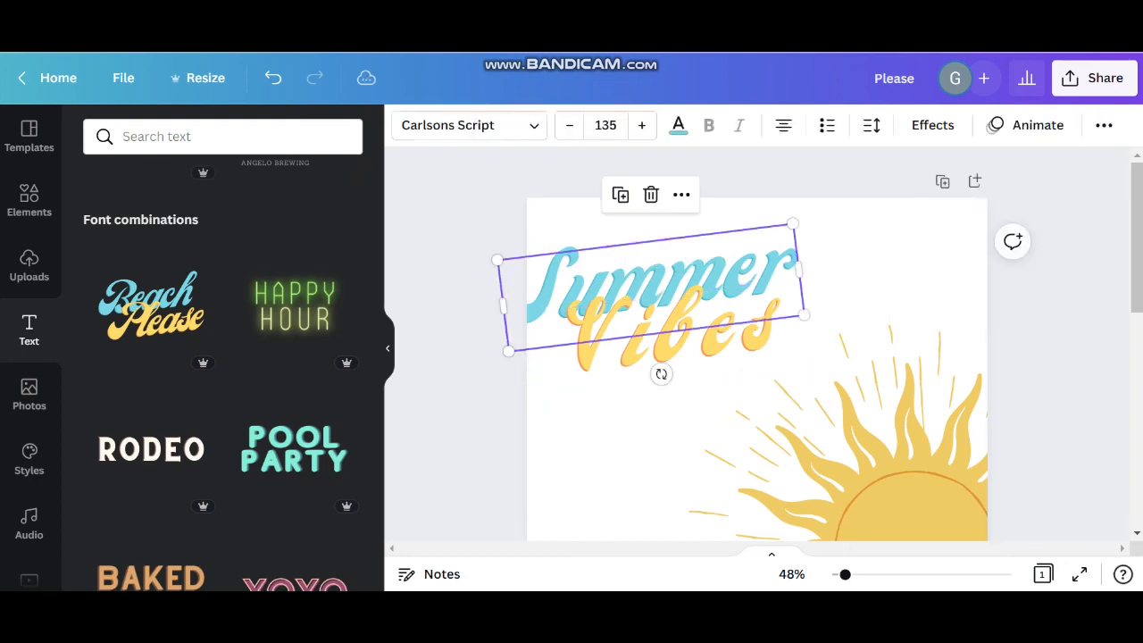
pyautogui.click(872, 125)
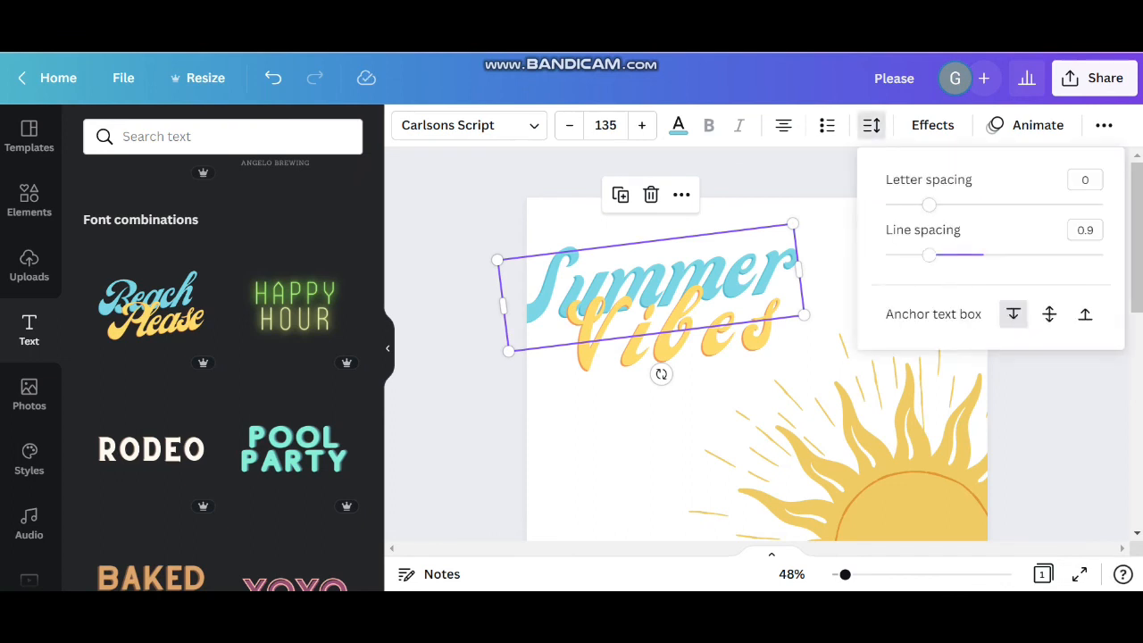
pyautogui.moveTo(929, 204); pyautogui.dragTo(965, 205)
pyautogui.moveTo(803, 304); pyautogui.dragTo(885, 259)
# Move the word "Vibes" below "Summer" and shift "Summer" so it lies fully within the page
pyautogui.click(706, 337)
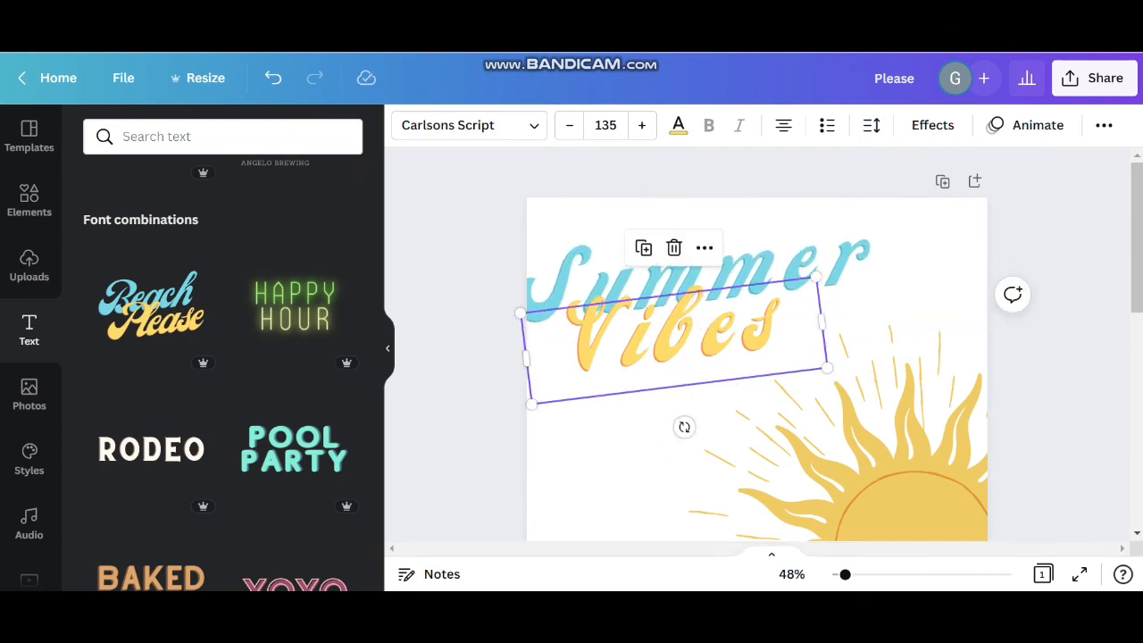
pyautogui.moveTo(705, 338); pyautogui.dragTo(764, 350)
pyautogui.click(756, 284)
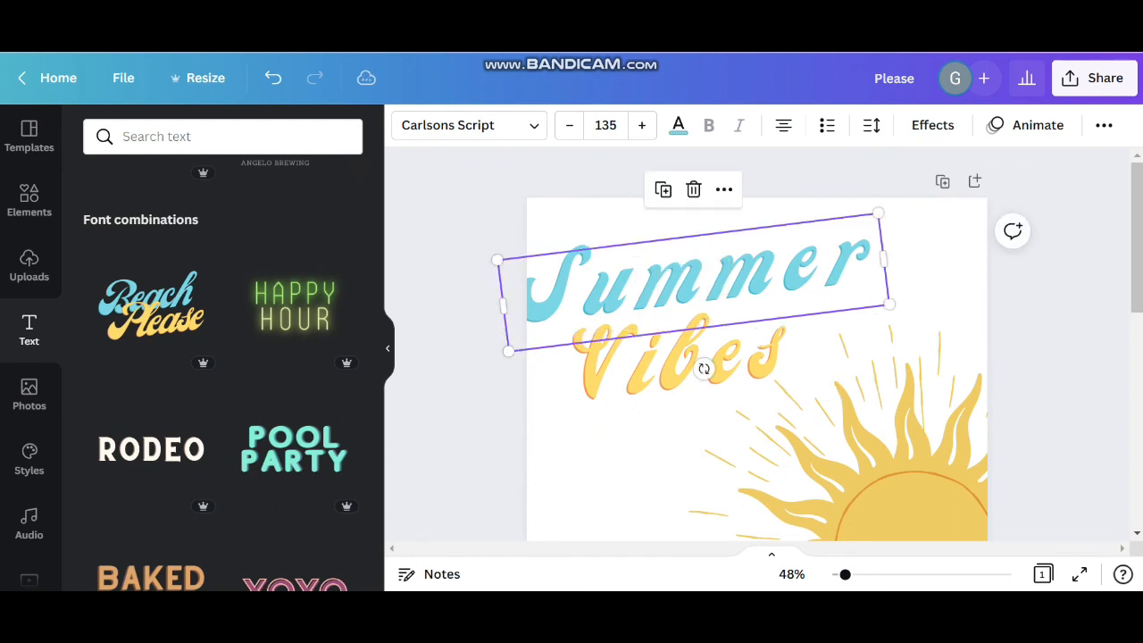
pyautogui.moveTo(756, 284); pyautogui.dragTo(779, 270)
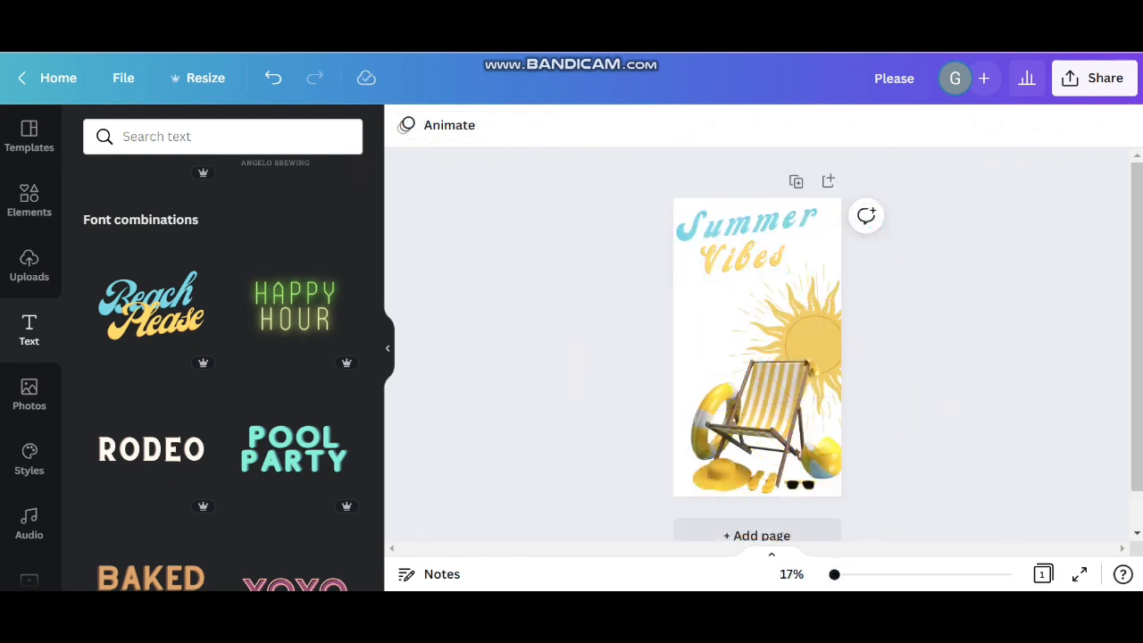
# Replace the "Summer Vibes" title with the "Pool Party" font combination
pyautogui.moveTo(619, 227); pyautogui.dragTo(786, 281)
pyautogui.press('Delete')
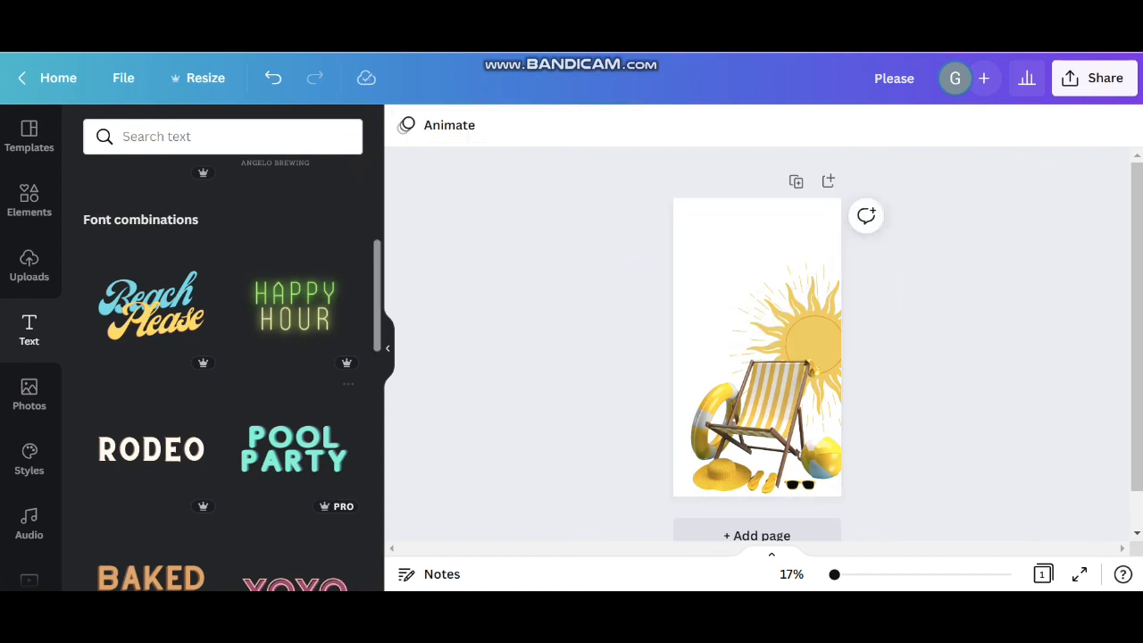
pyautogui.click(294, 448)
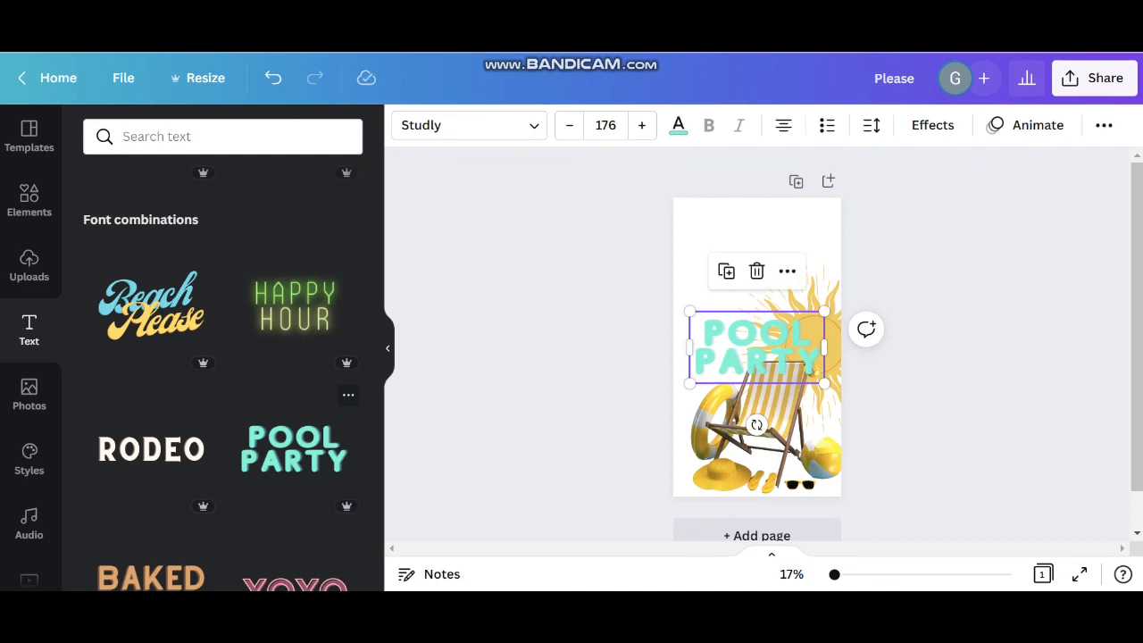
# Place the "Pool Party" text at the top of the page above the sun and scale it down to font size 159
pyautogui.moveTo(757, 348); pyautogui.dragTo(746, 245)
pyautogui.moveTo(814, 278); pyautogui.dragTo(801, 274)
pyautogui.click(914, 324)
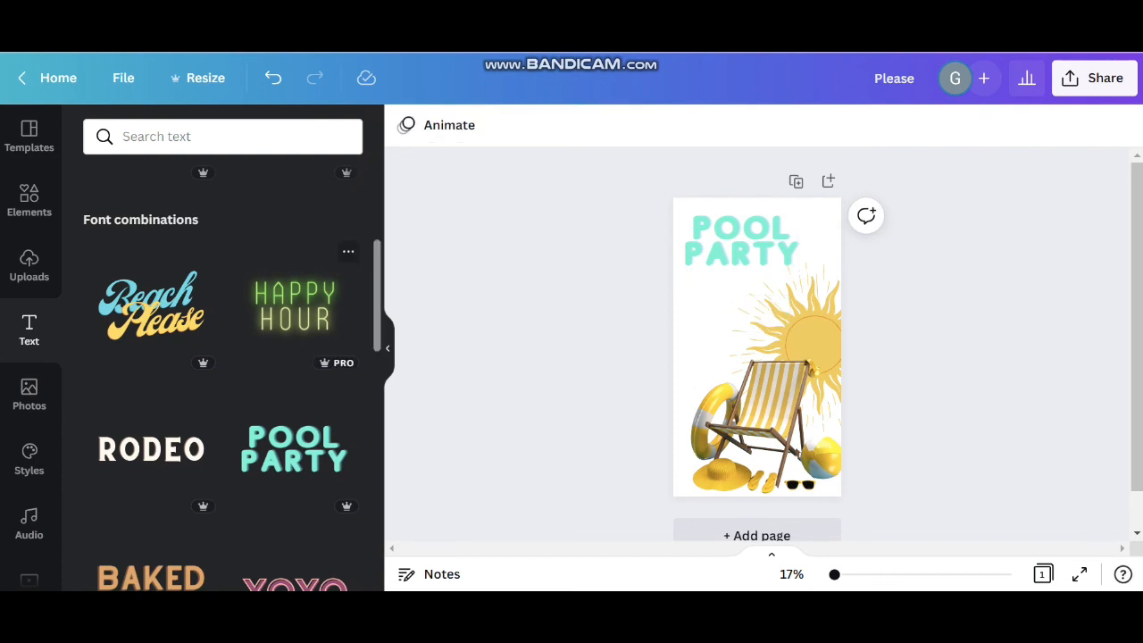
# Recolor both words of the "Pool Party" text with the coral red from the Berry Blues palette
pyautogui.click(741, 255)
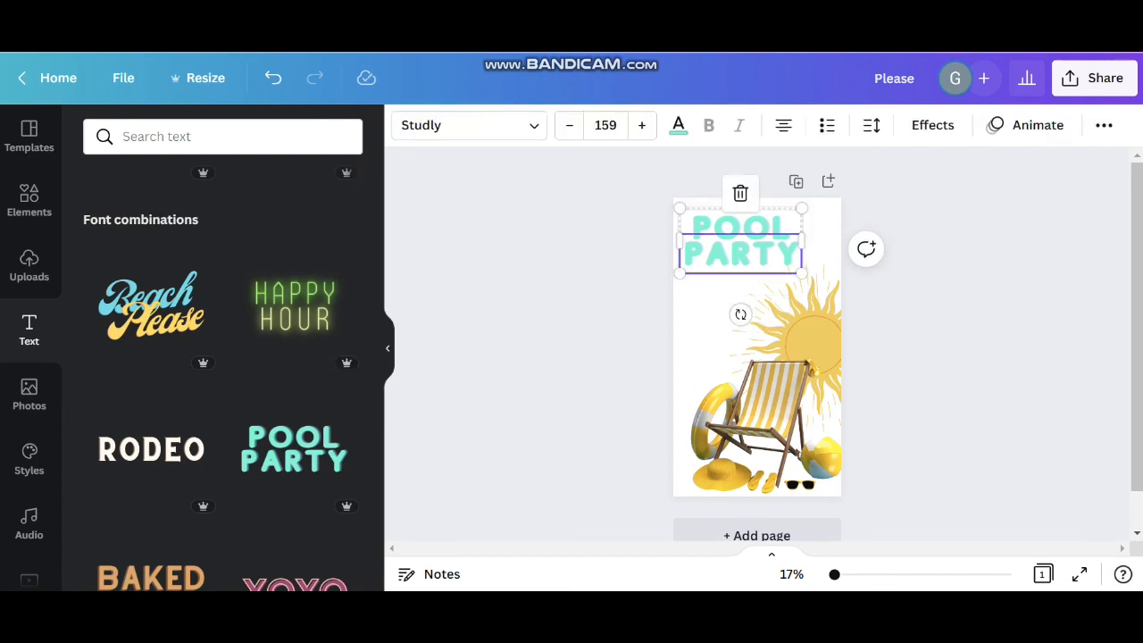
pyautogui.click(678, 125)
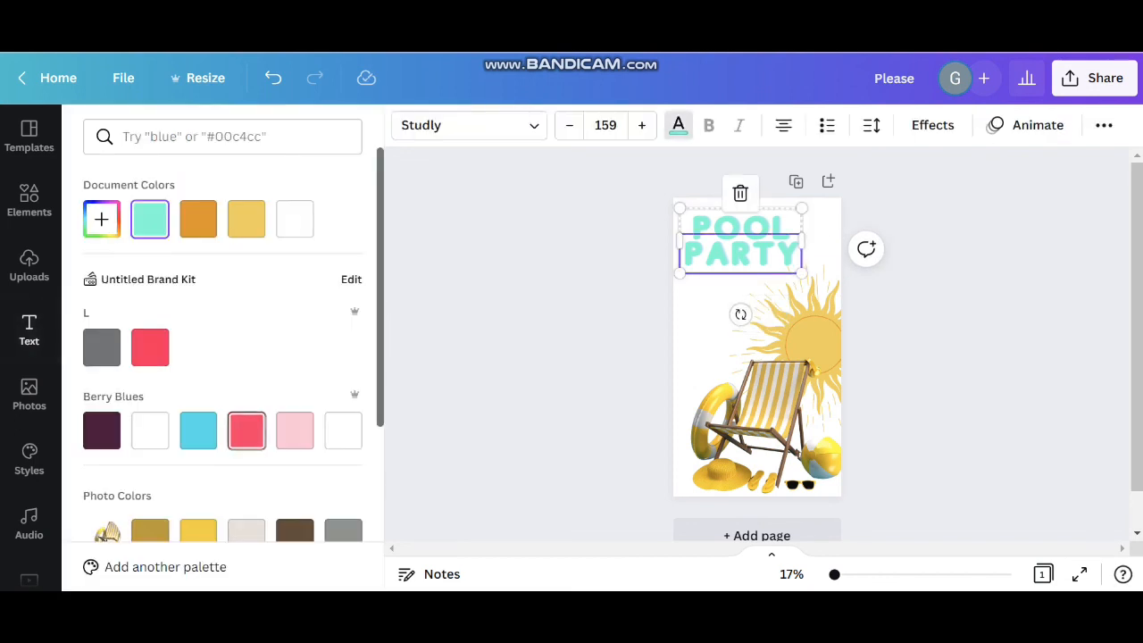
pyautogui.click(247, 431)
pyautogui.click(176, 560)
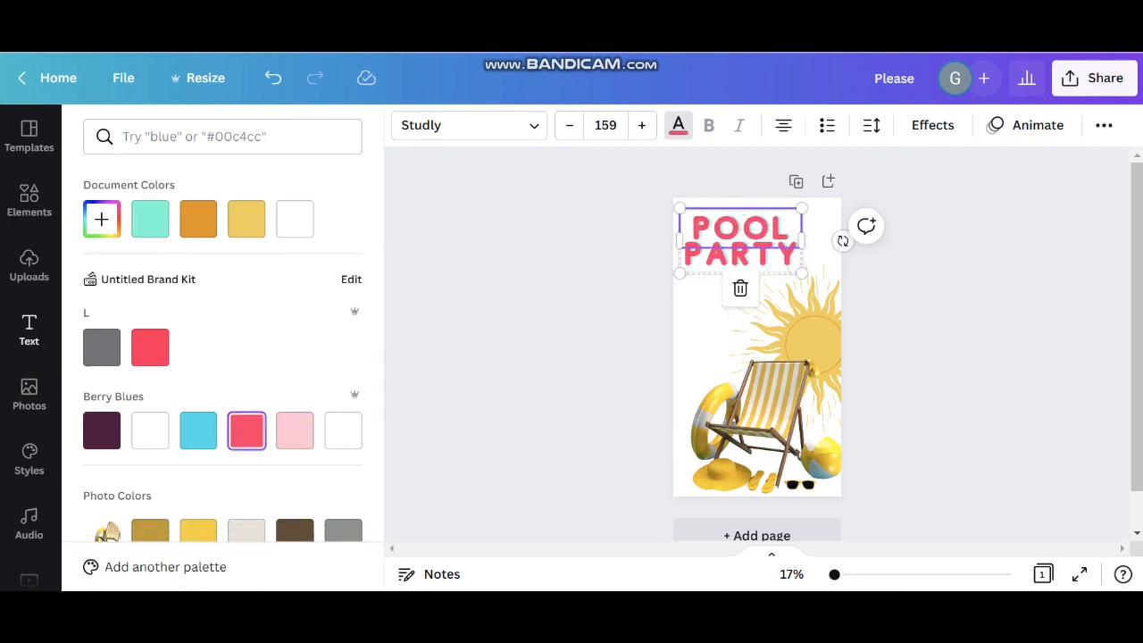
pyautogui.click(28, 331)
pyautogui.click(536, 339)
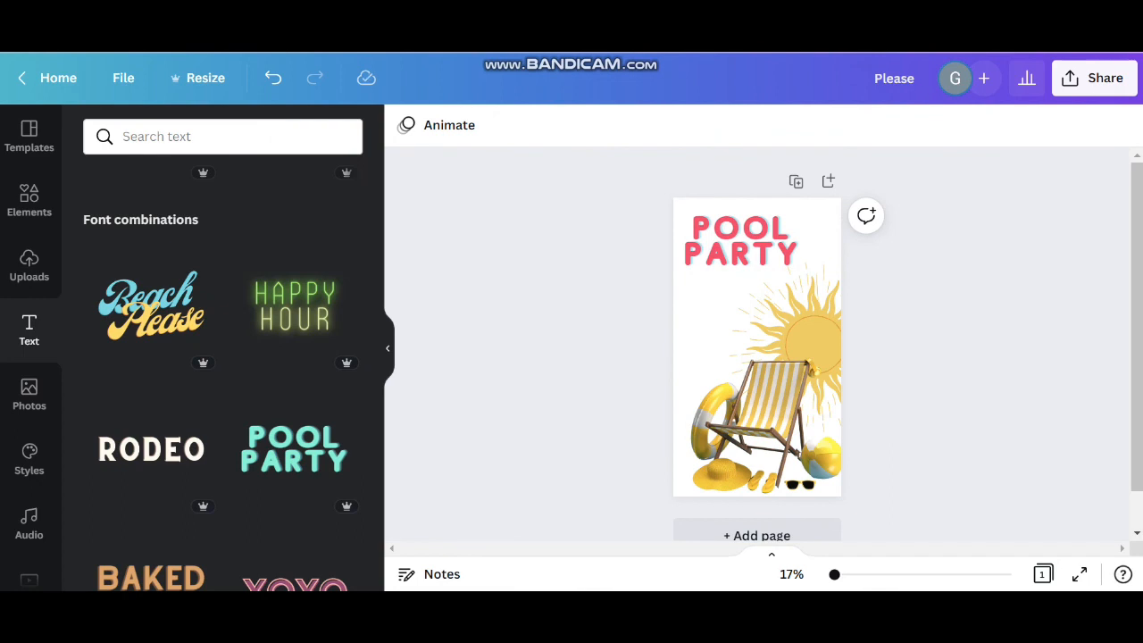